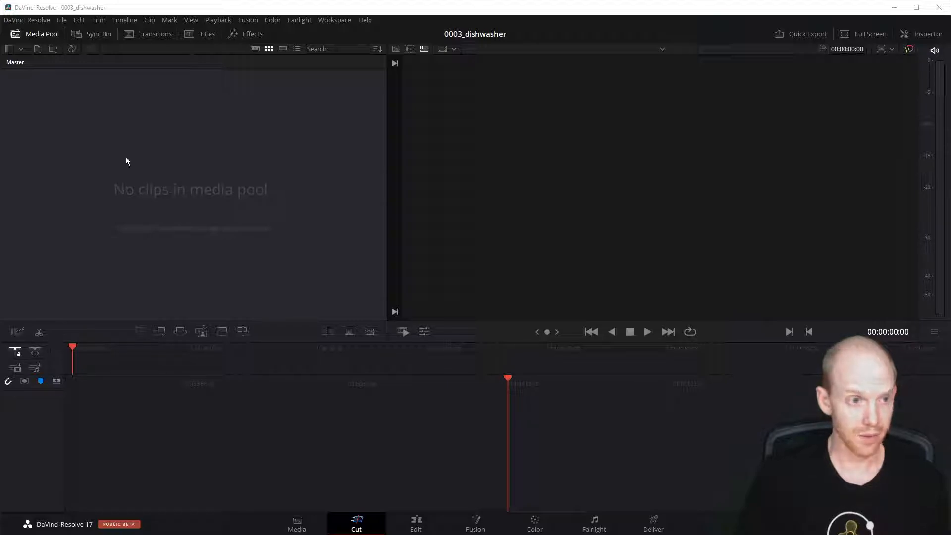
# Step: Check the timeline frame rate in the project's master settings and leave the settings without changes
pyautogui.rightClick(57, 106)
pyautogui.click(63, 18)
pyautogui.click(66, 21)
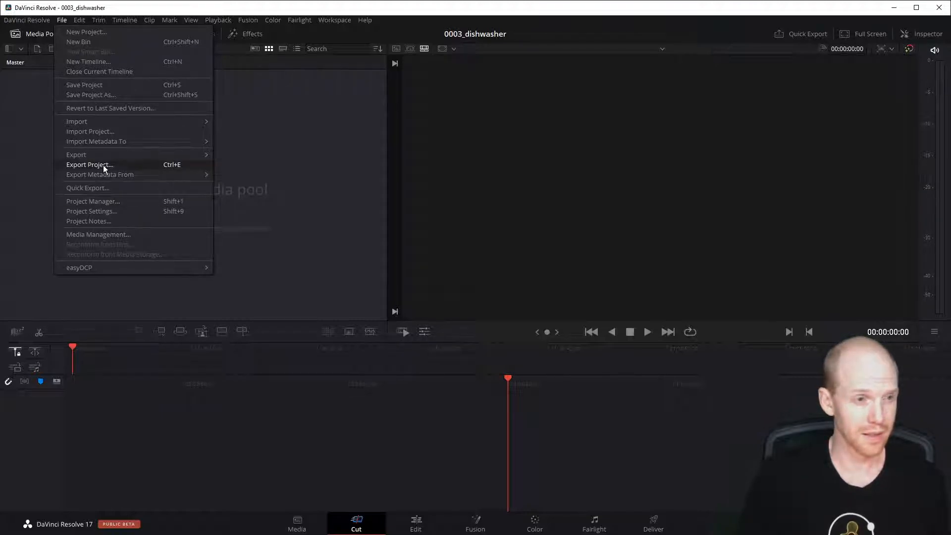
pyautogui.click(107, 213)
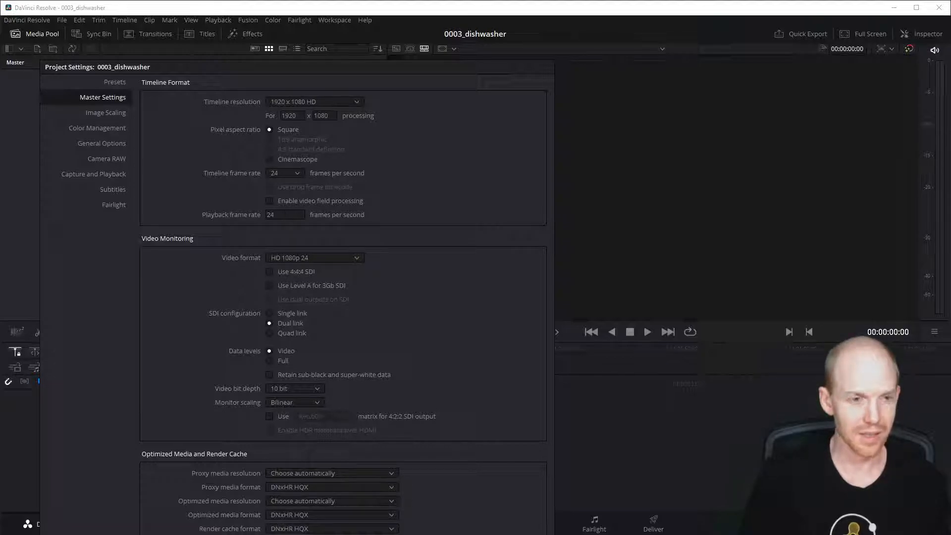
pyautogui.press('Escape')
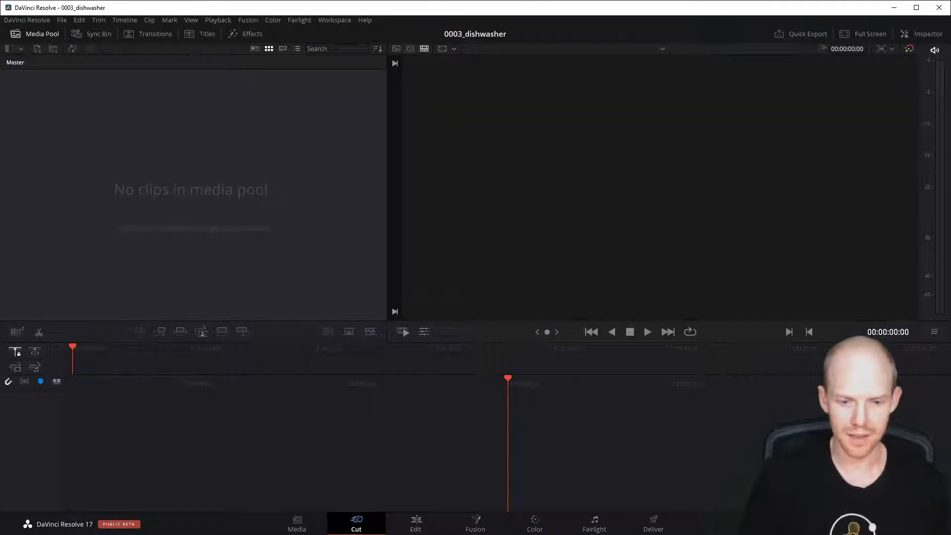
# Step: Create a new empty timeline that uses the project settings, with one video track and one stereo audio track
pyautogui.rightClick(76, 154)
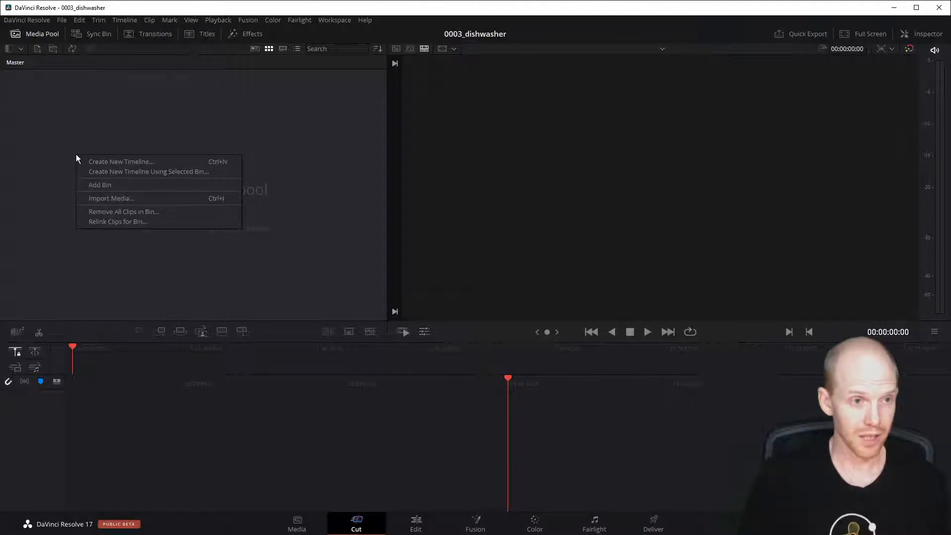
pyautogui.click(125, 167)
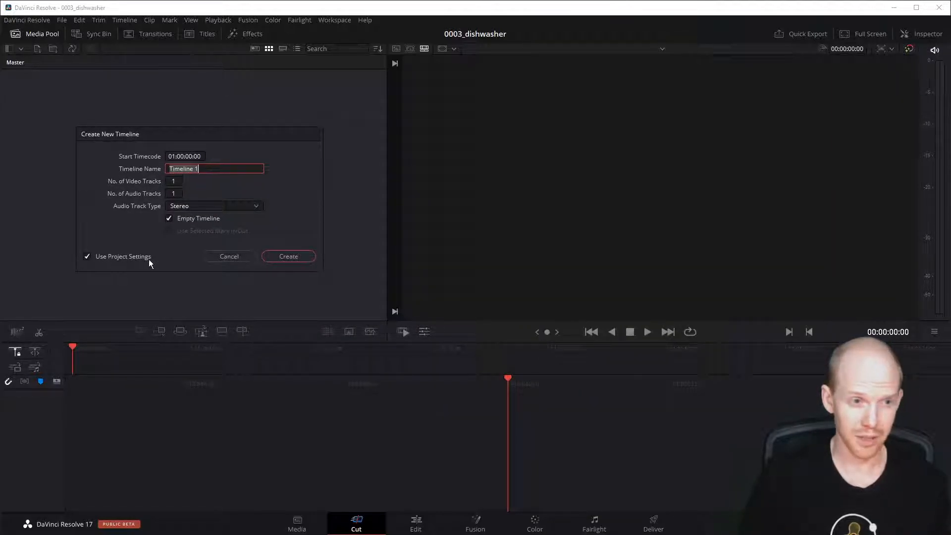
pyautogui.click(284, 257)
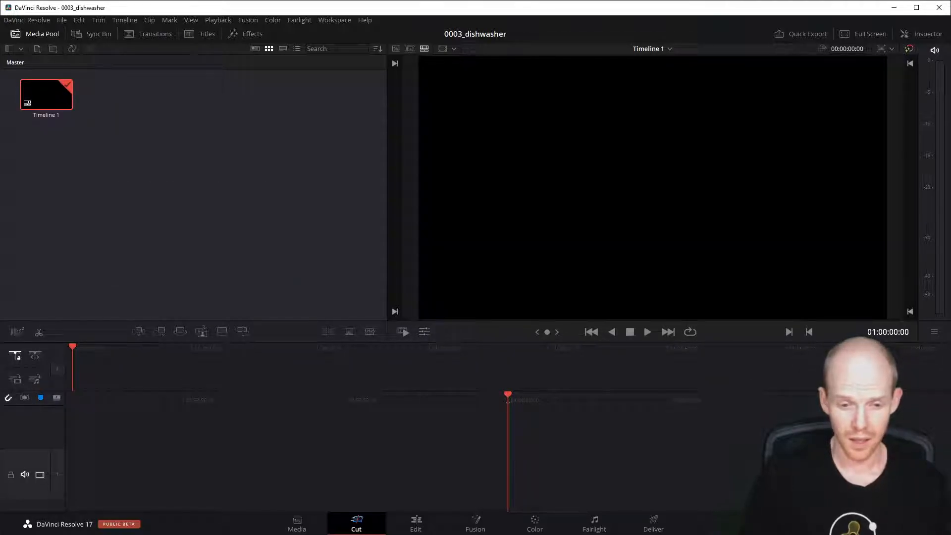
# Step: Import the dishwasher video clips and photos into the Master bin of the media pool
pyautogui.moveTo(367, 454); pyautogui.dragTo(200, 185)
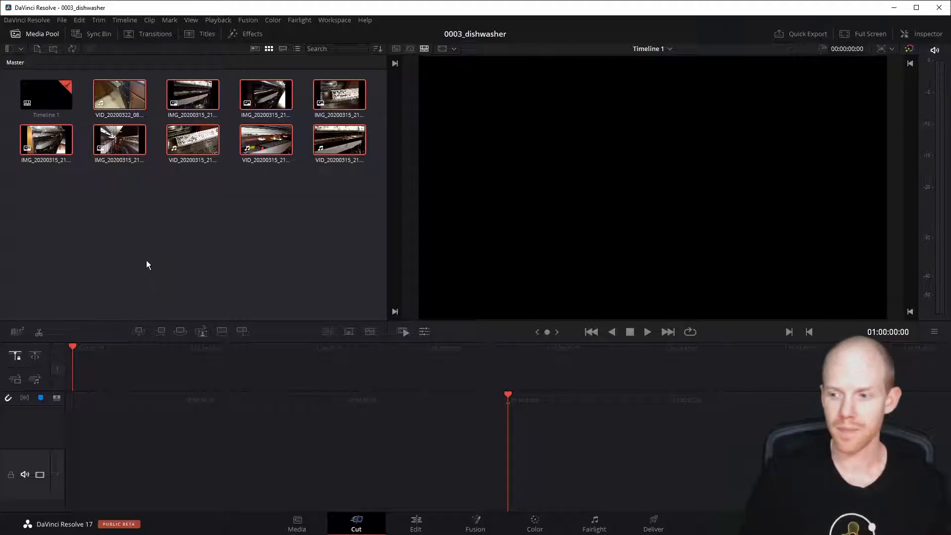
pyautogui.click(96, 227)
pyautogui.moveTo(140, 107)
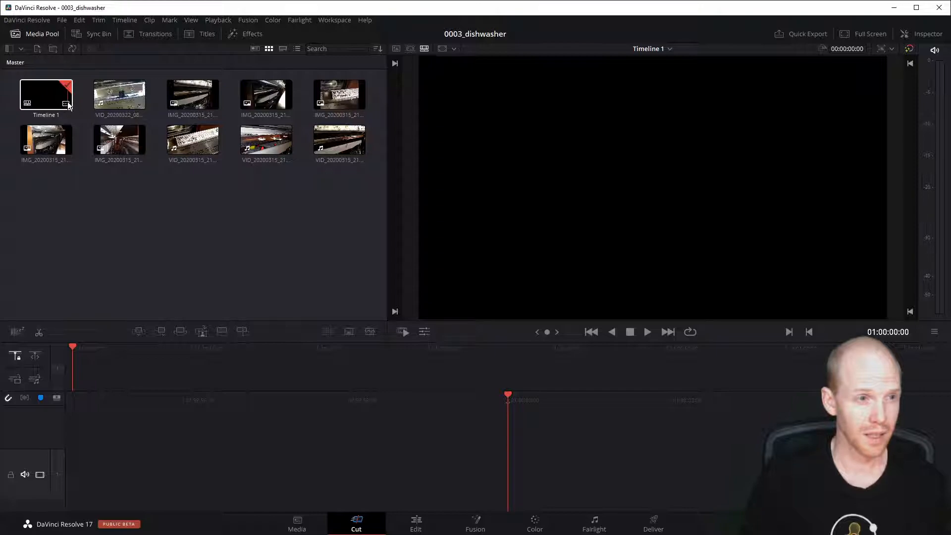
pyautogui.moveTo(68, 106)
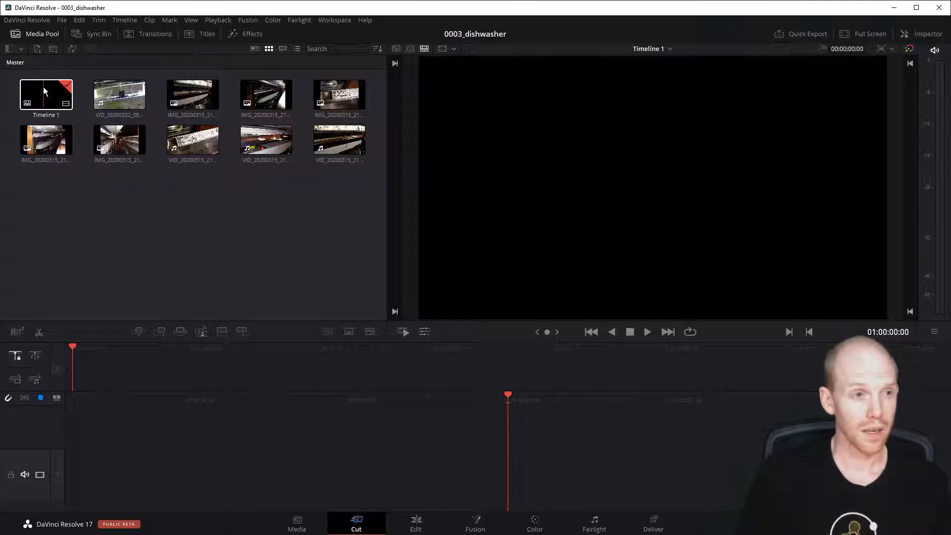
# Step: Try adding all the imported clips to Timeline 1, and undo the insertion
pyautogui.moveTo(350, 214); pyautogui.dragTo(295, 391)
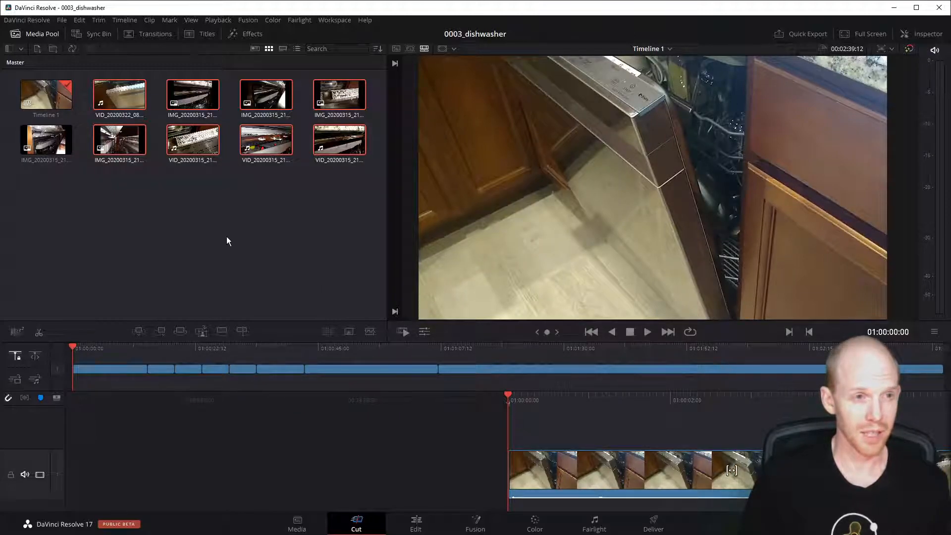
pyautogui.click(205, 263)
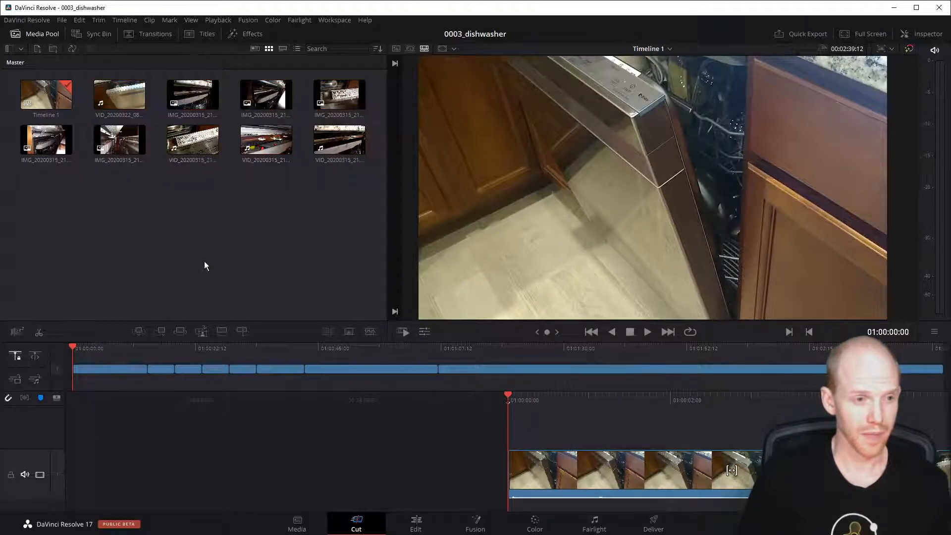
pyautogui.hotkey('ctrl', 'z')
# Step: Examine the frame rate options in the empty timeline's settings with project settings turned off, and cancel the changes
pyautogui.click(49, 94)
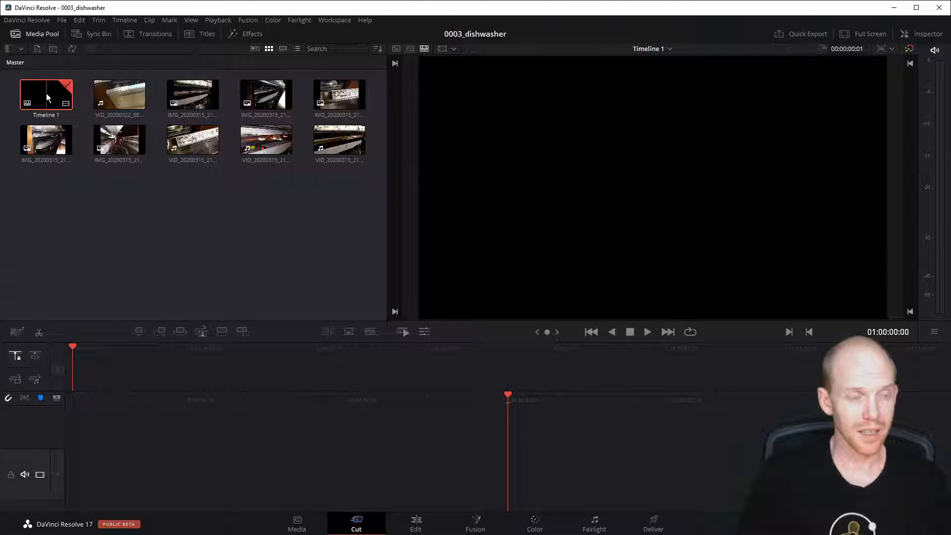
pyautogui.rightClick(46, 93)
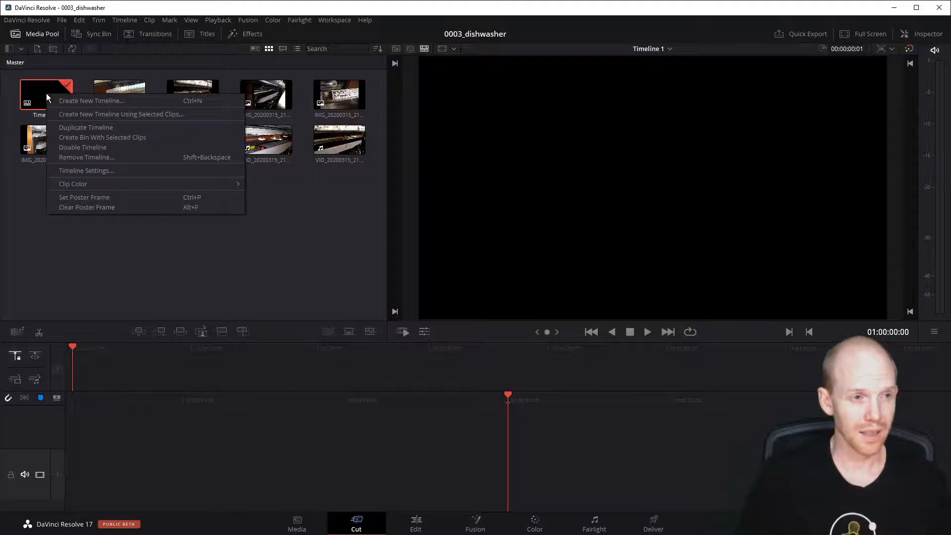
pyautogui.click(97, 170)
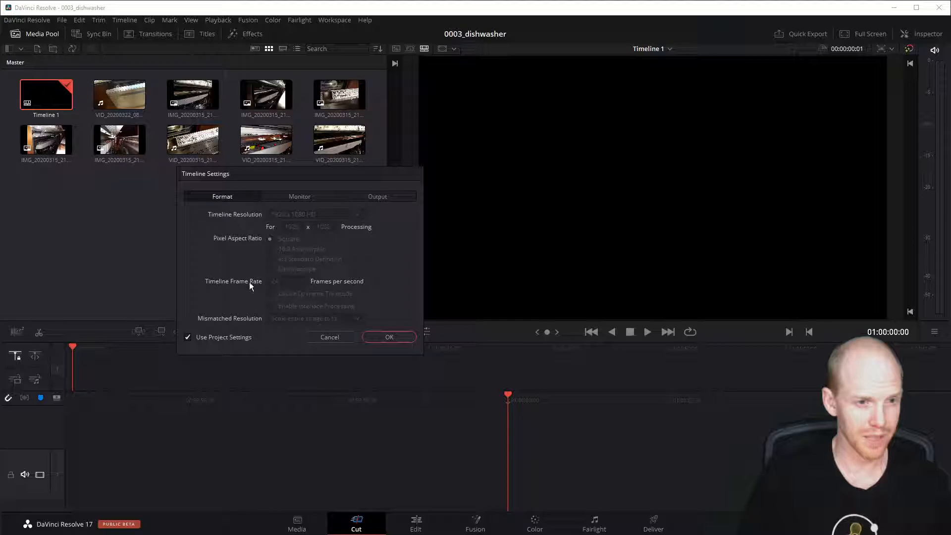
pyautogui.click(208, 337)
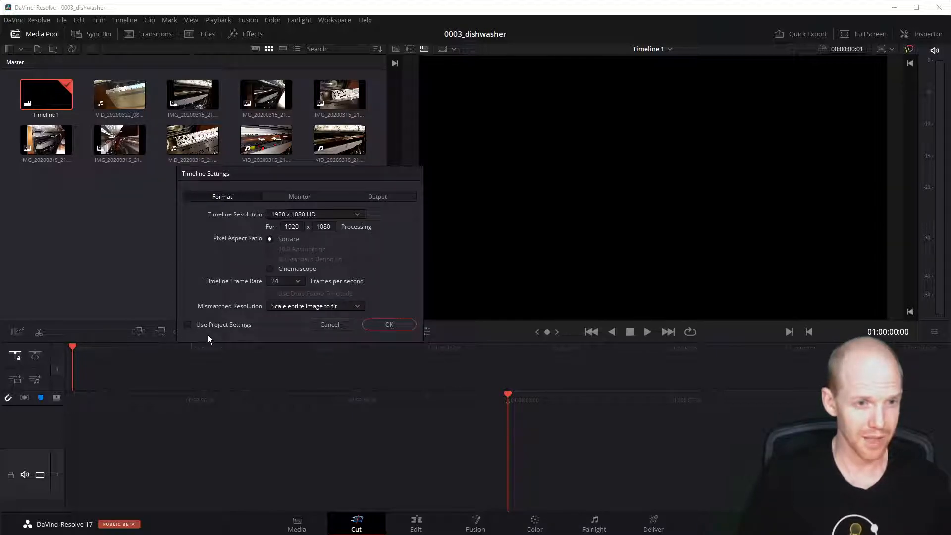
pyautogui.click(300, 281)
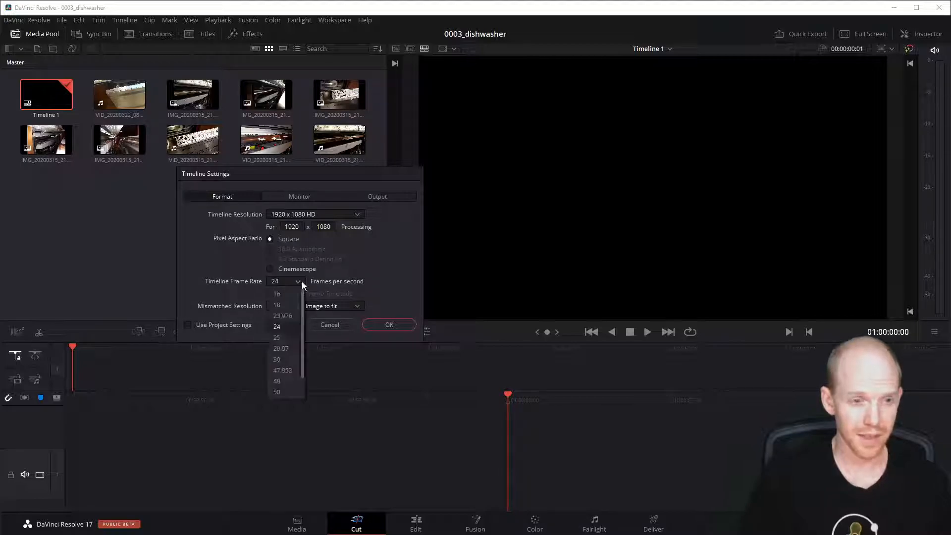
pyautogui.click(205, 269)
pyautogui.click(201, 325)
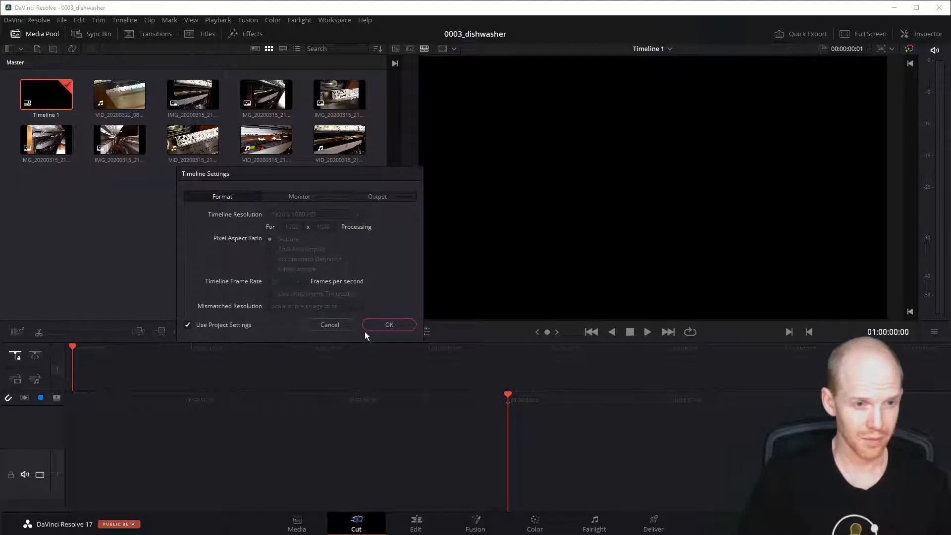
pyautogui.click(330, 325)
# Step: Add all the imported video clips and photos to Timeline 1
pyautogui.moveTo(360, 231); pyautogui.dragTo(328, 399)
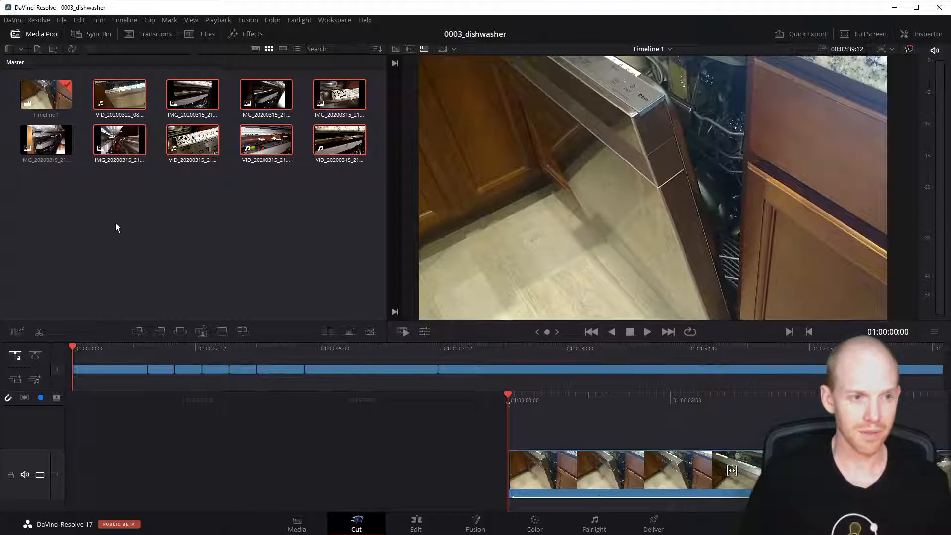
pyautogui.click(69, 137)
# Step: Check whether Timeline 1's frame rate can be edited with project settings turned off, and cancel the changes
pyautogui.rightClick(51, 95)
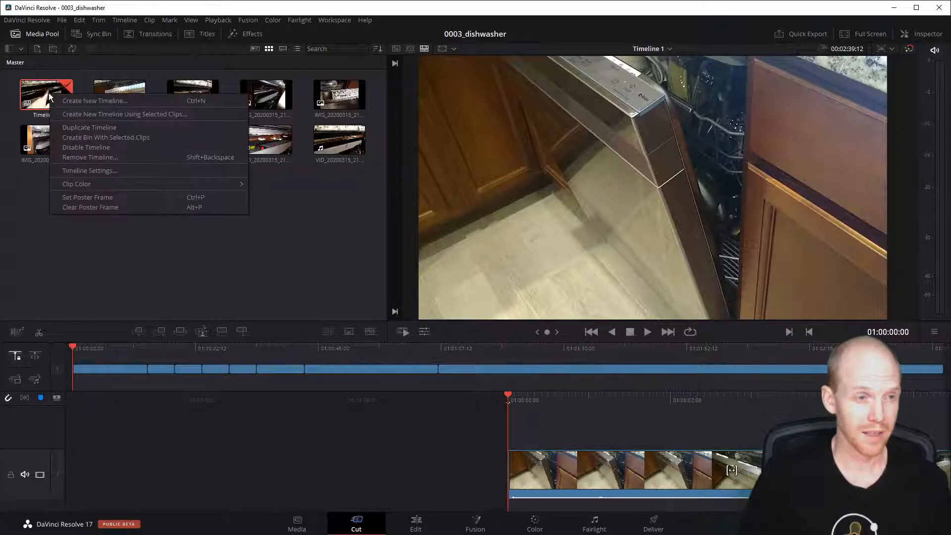
pyautogui.click(82, 170)
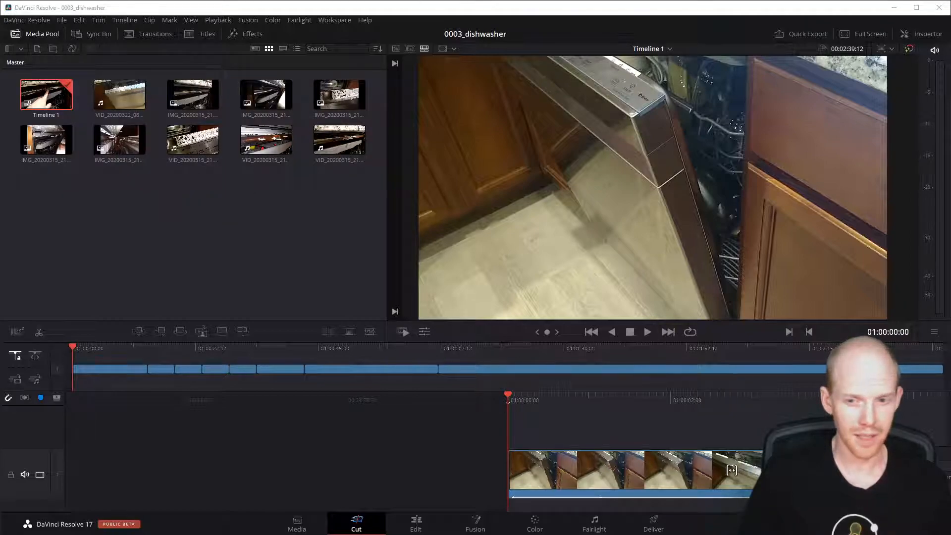
pyautogui.moveTo(766, 373); pyautogui.dragTo(223, 131)
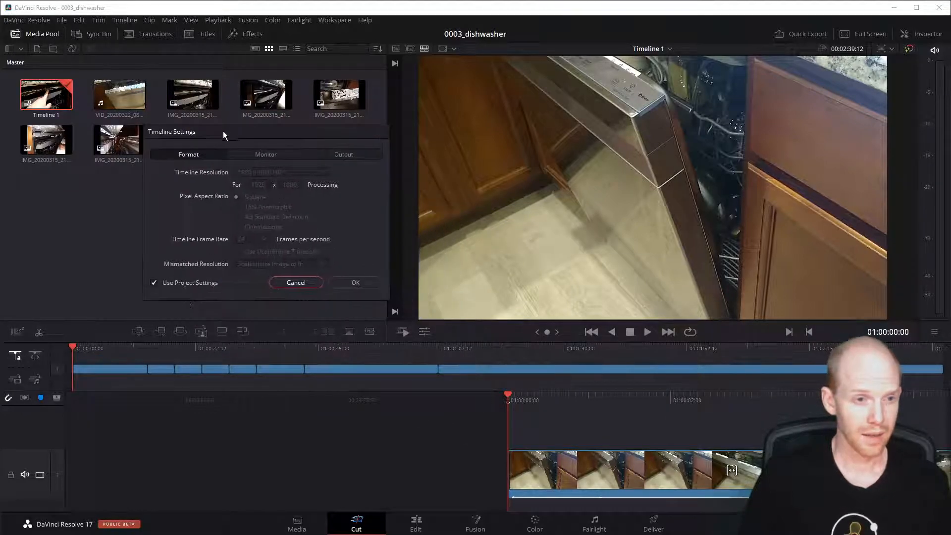
pyautogui.click(153, 284)
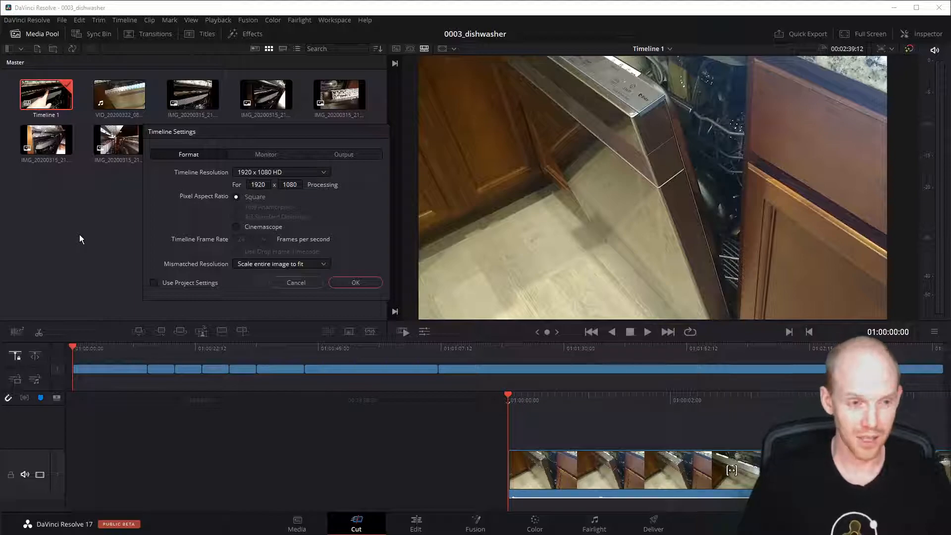
pyautogui.click(292, 285)
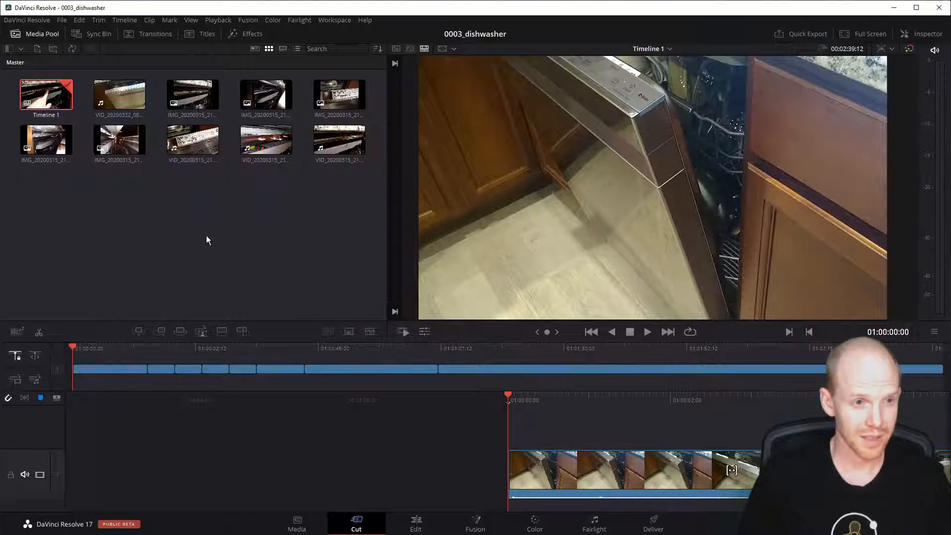
# Step: Check whether the timeline frame rate can be edited in the project's master settings, and close them without changes
pyautogui.click(62, 21)
pyautogui.moveTo(83, 20)
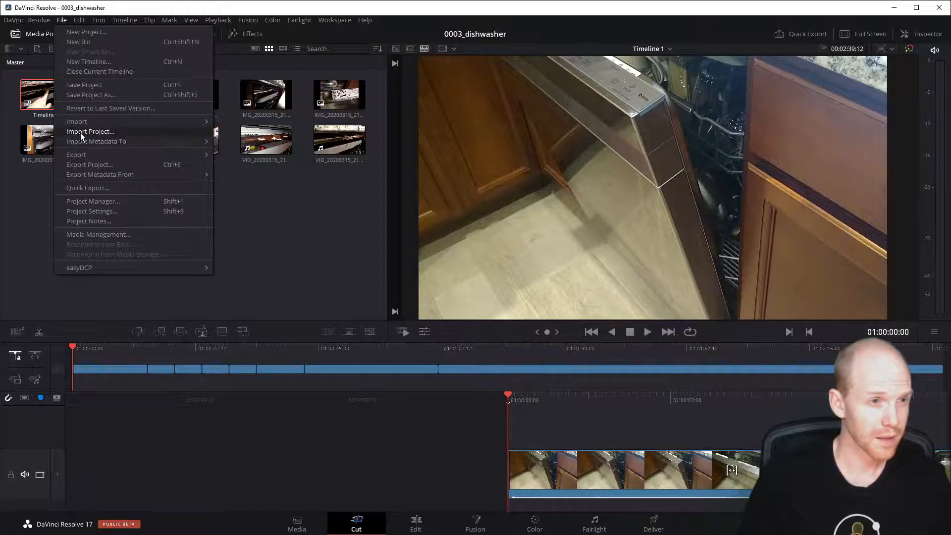
pyautogui.click(93, 211)
pyautogui.moveTo(931, 146); pyautogui.dragTo(286, 86)
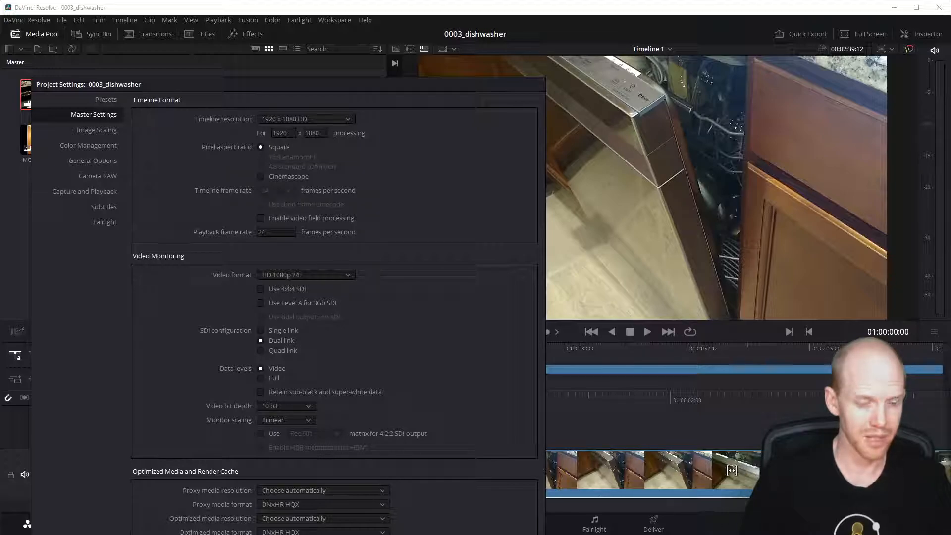
pyautogui.press('Escape')
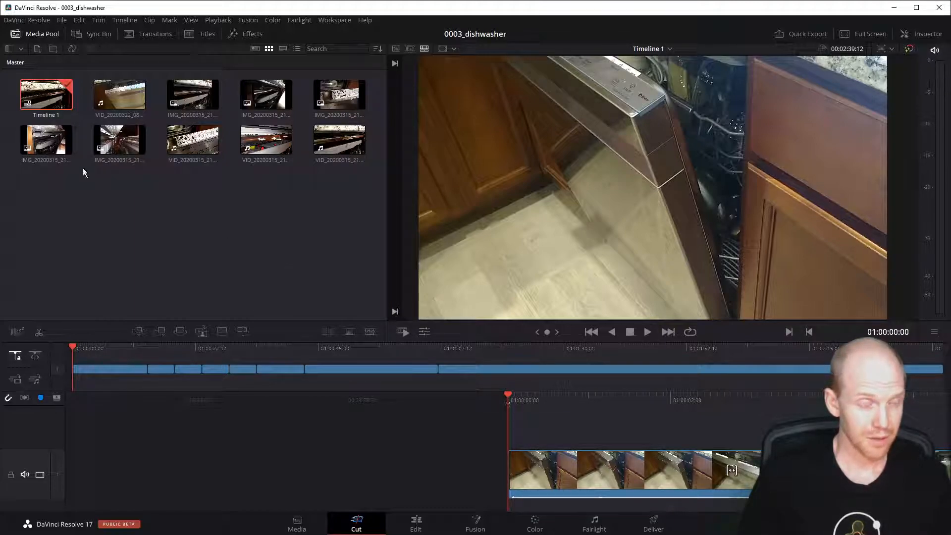
# Step: Start a second new timeline with project settings turned off and set its timeline frame rate to 29.97 frames per second
pyautogui.click(57, 194)
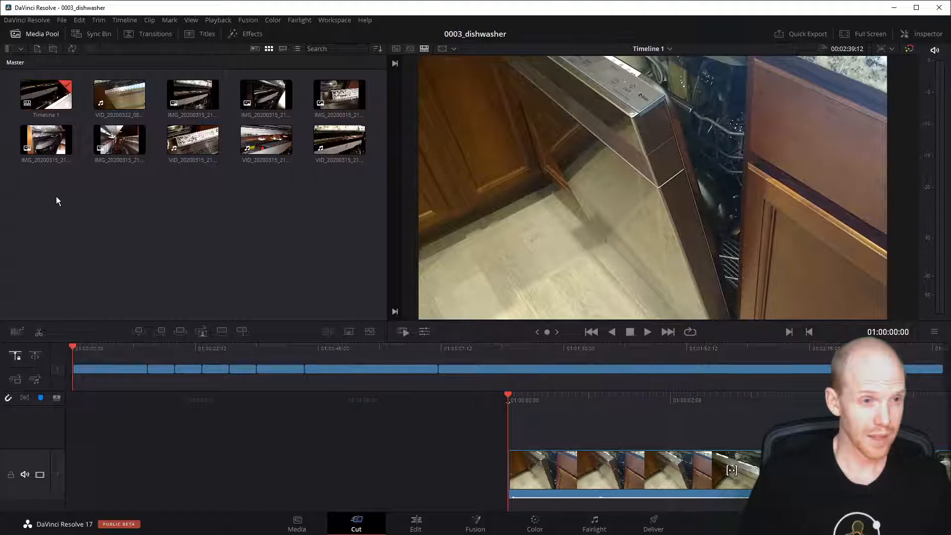
pyautogui.rightClick(58, 211)
pyautogui.click(104, 218)
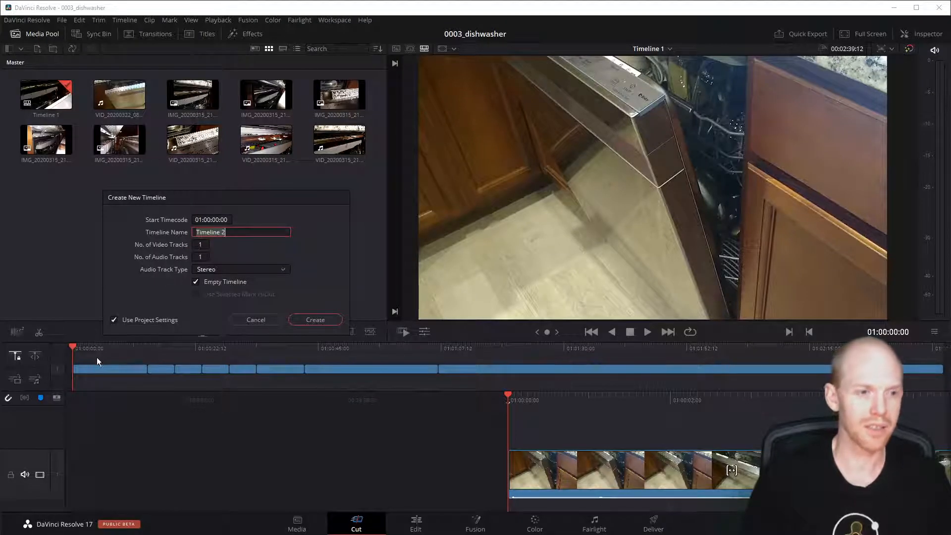
pyautogui.click(114, 321)
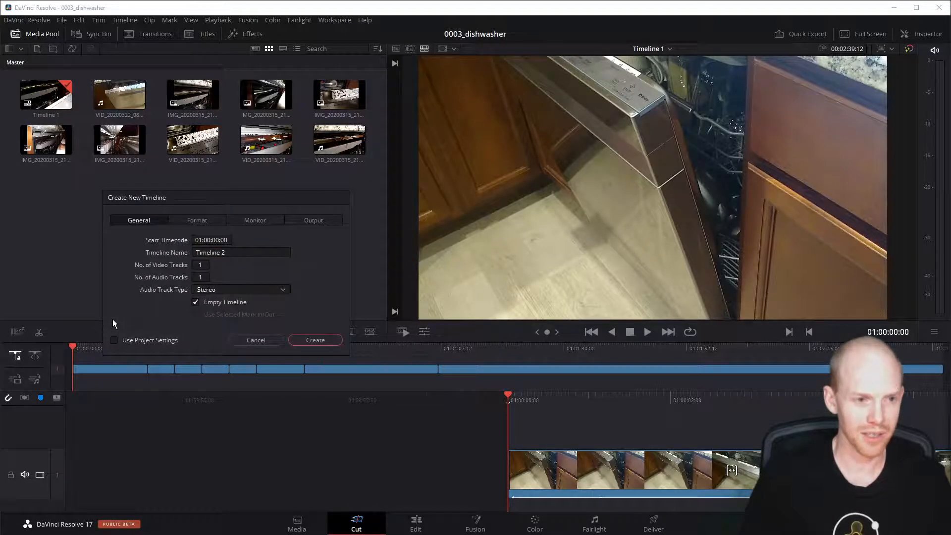
pyautogui.click(194, 221)
pyautogui.click(222, 306)
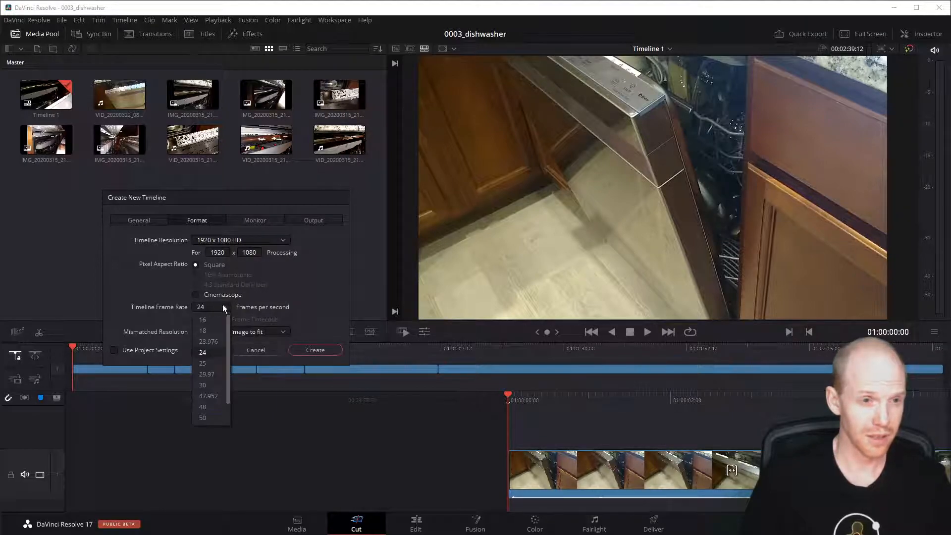
pyautogui.click(207, 374)
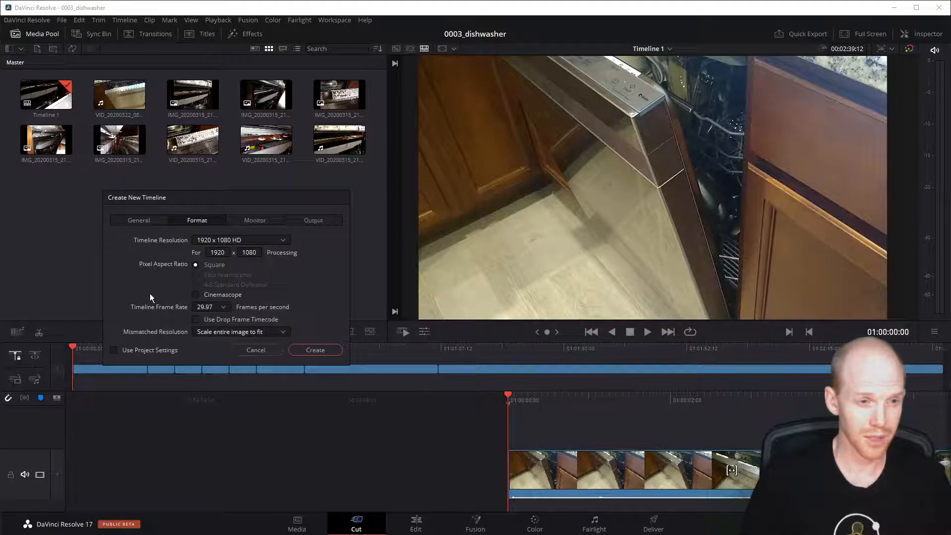
# Step: Review the new timeline's monitor and output settings, and create the timeline
pyautogui.click(254, 221)
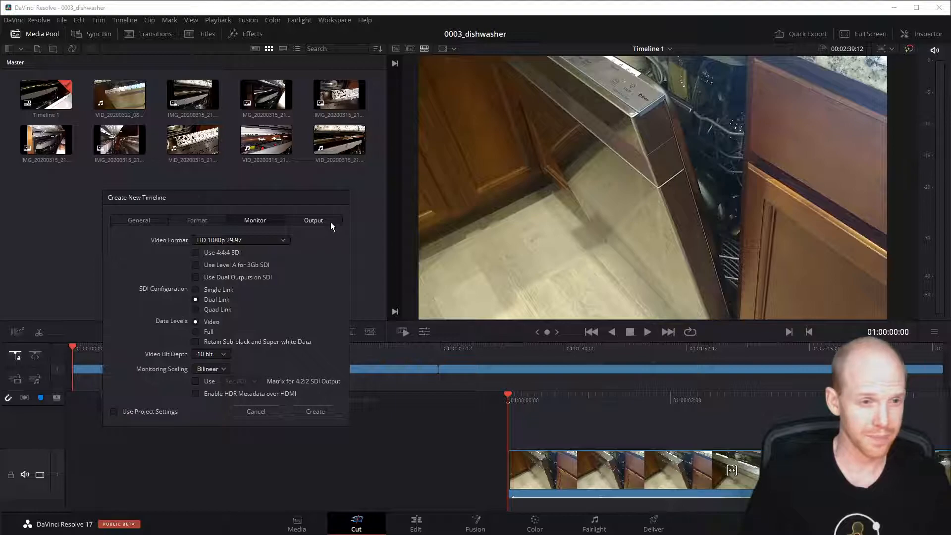
pyautogui.click(330, 221)
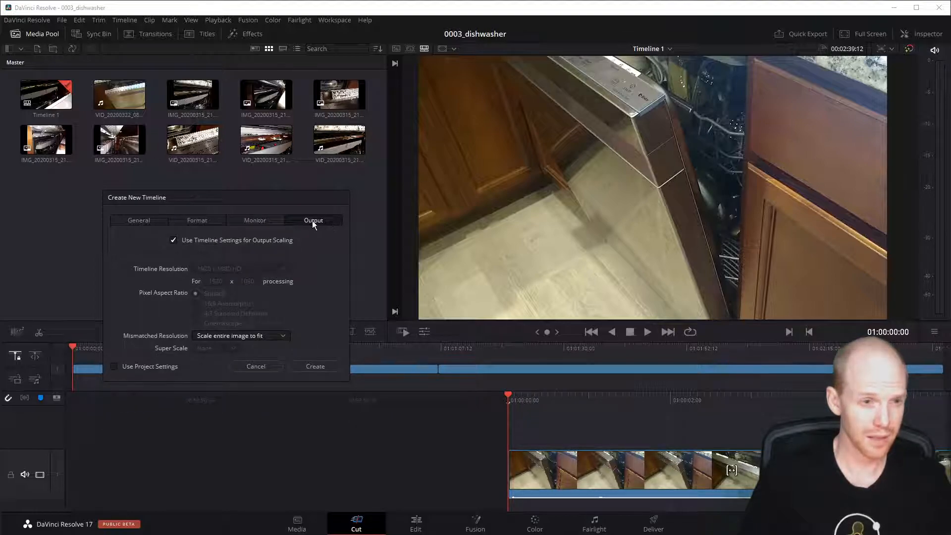
pyautogui.click(260, 221)
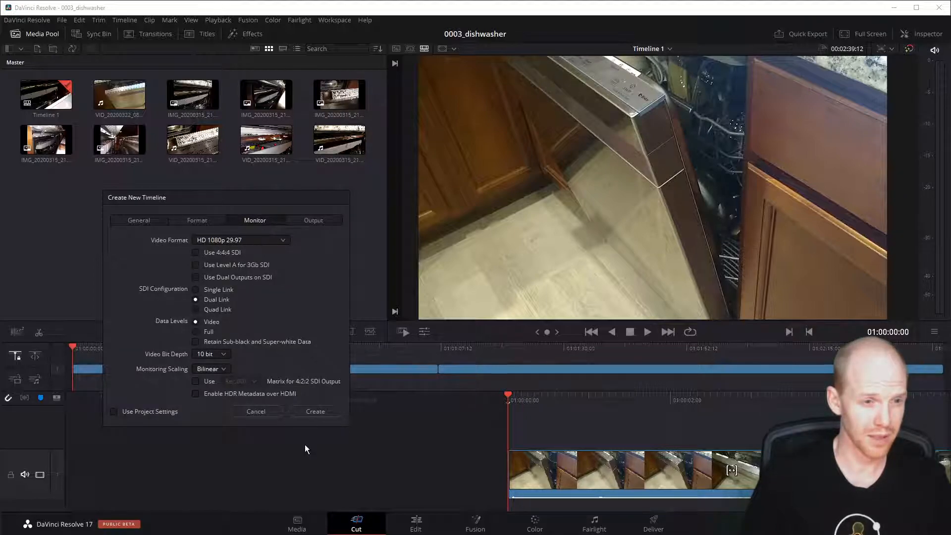
pyautogui.click(309, 412)
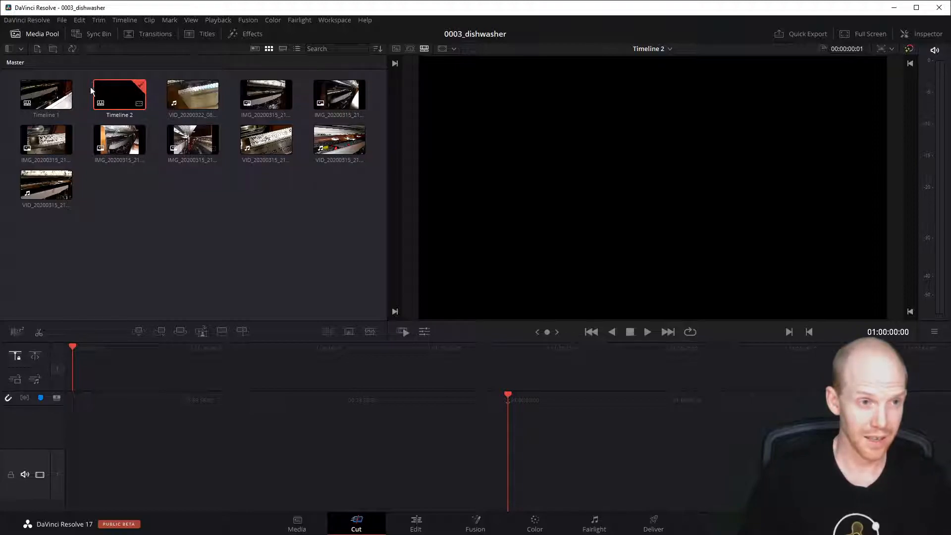
# Step: Compare Timeline 1 with the empty Timeline 2 by viewing each in turn, ending with Timeline 1 open
pyautogui.click(45, 97)
pyautogui.doubleClick(45, 97)
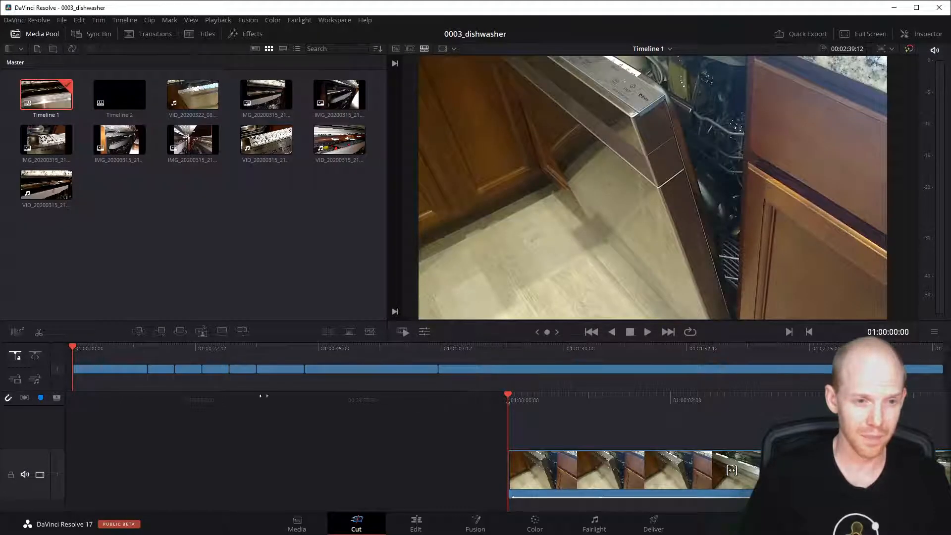
pyautogui.doubleClick(119, 95)
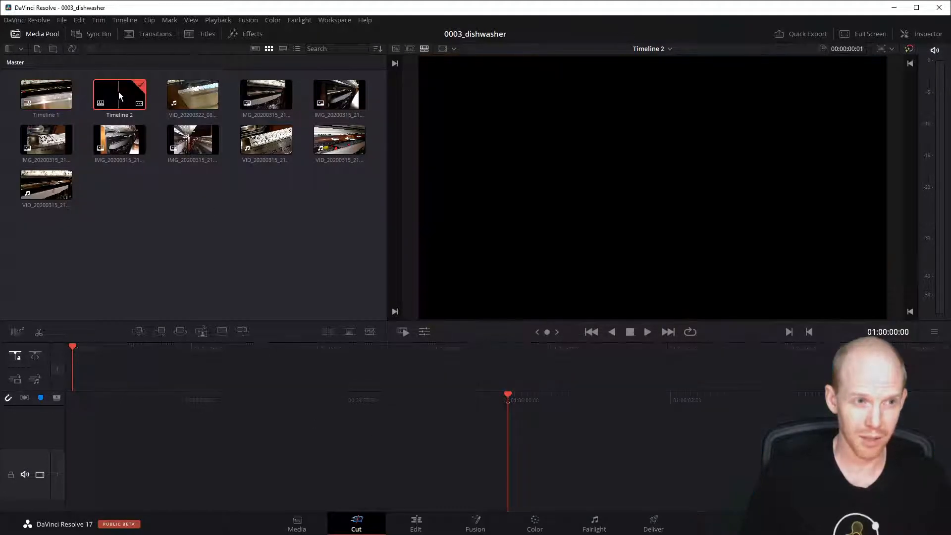
pyautogui.doubleClick(45, 98)
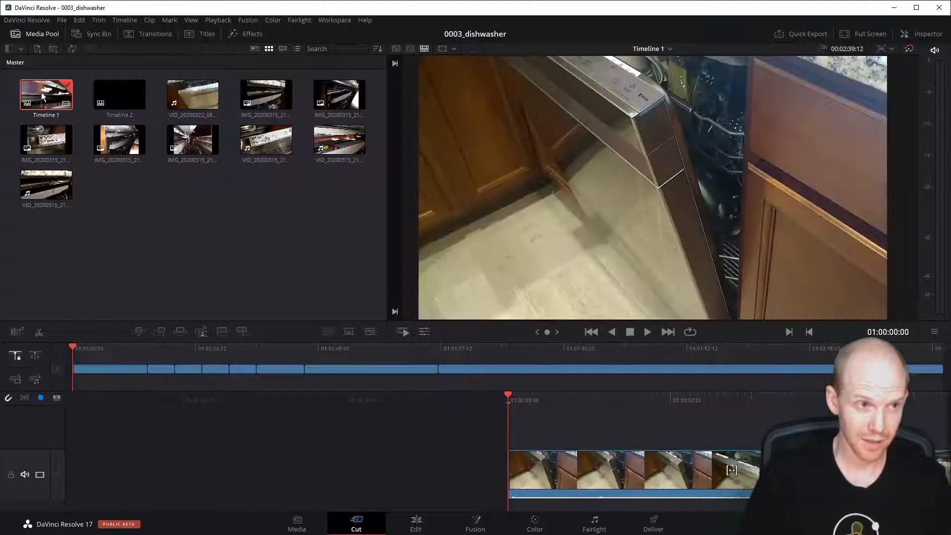
pyautogui.hotkey('ctrl', 'a')
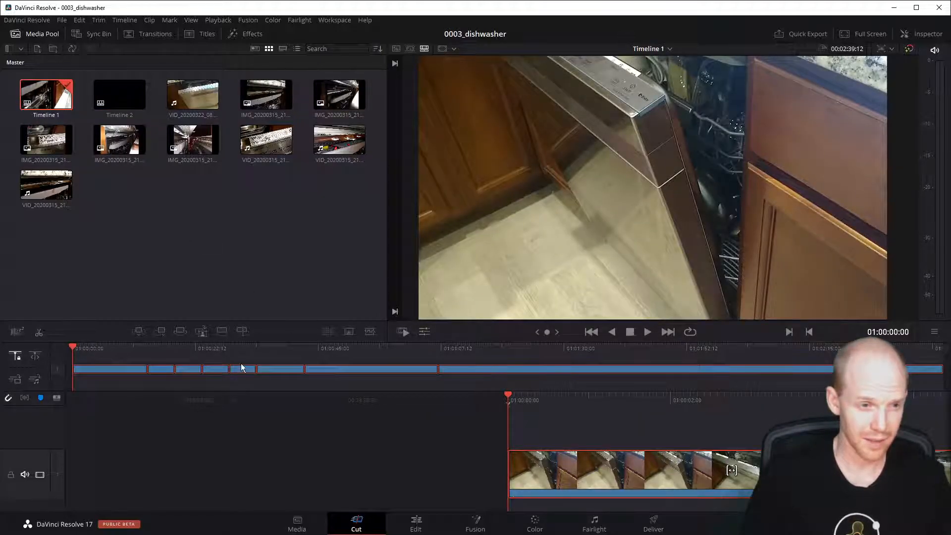
pyautogui.hotkey('ctrl', 'shift', 'a')
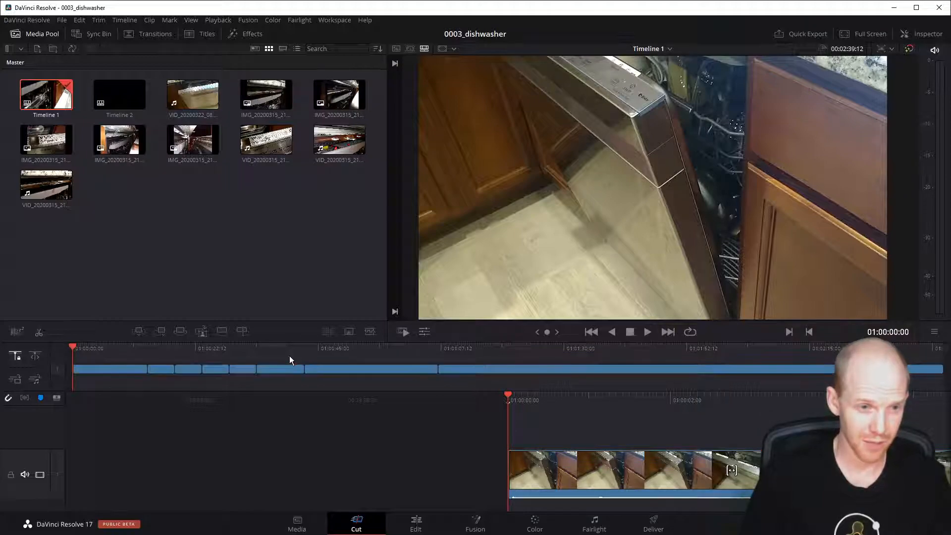
pyautogui.hotkey('ctrl', 'a')
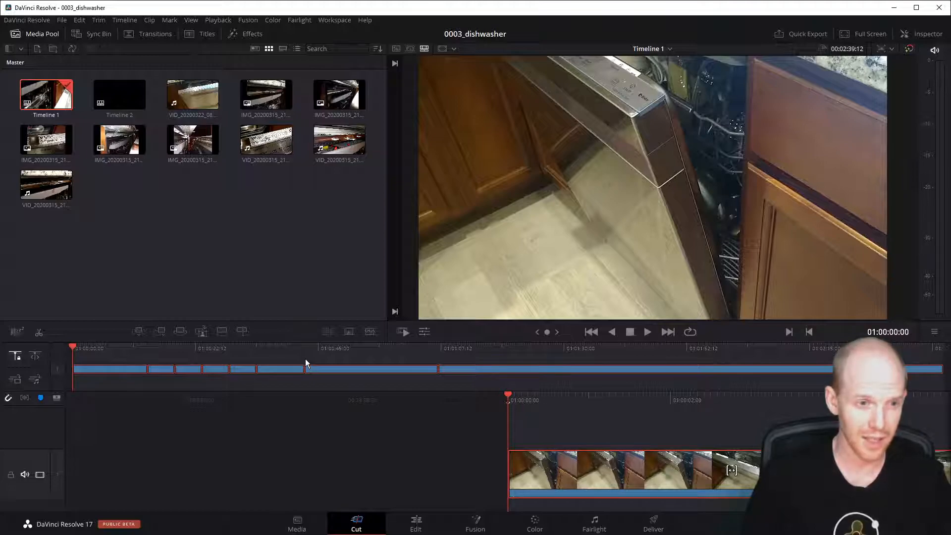
pyautogui.hotkey('ctrl', 'shift', 'a')
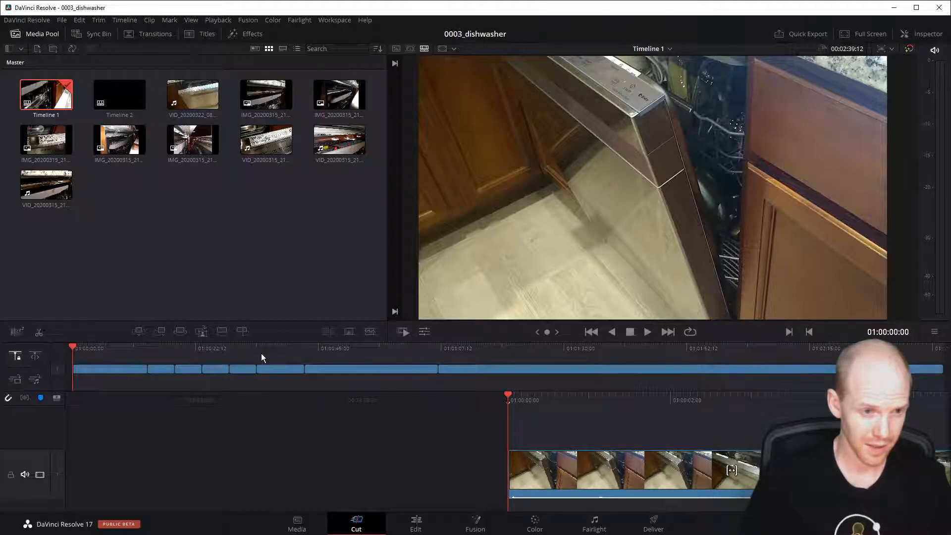
pyautogui.click(283, 353)
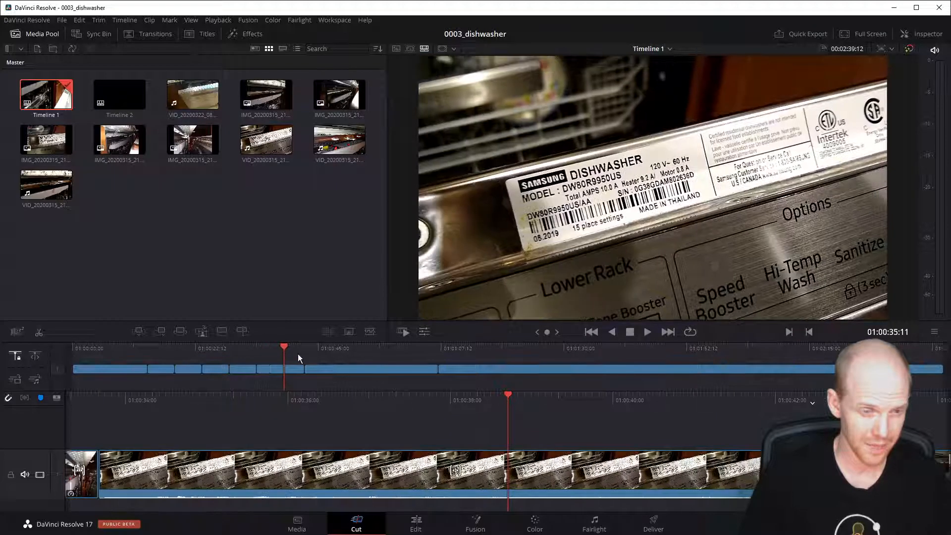
pyautogui.click(335, 353)
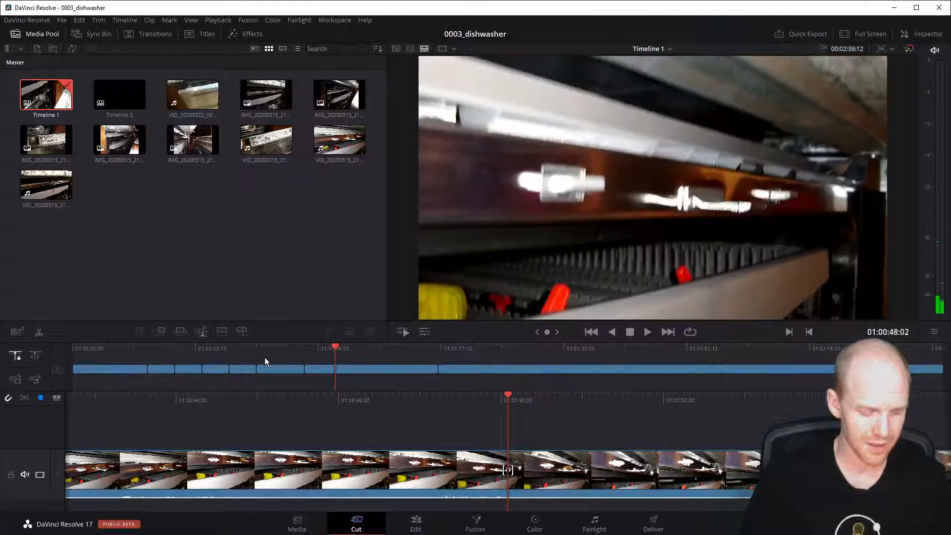
# Step: Copy all the clips from Timeline 1 and paste them into Timeline 2
pyautogui.hotkey('ctrl', 'a')
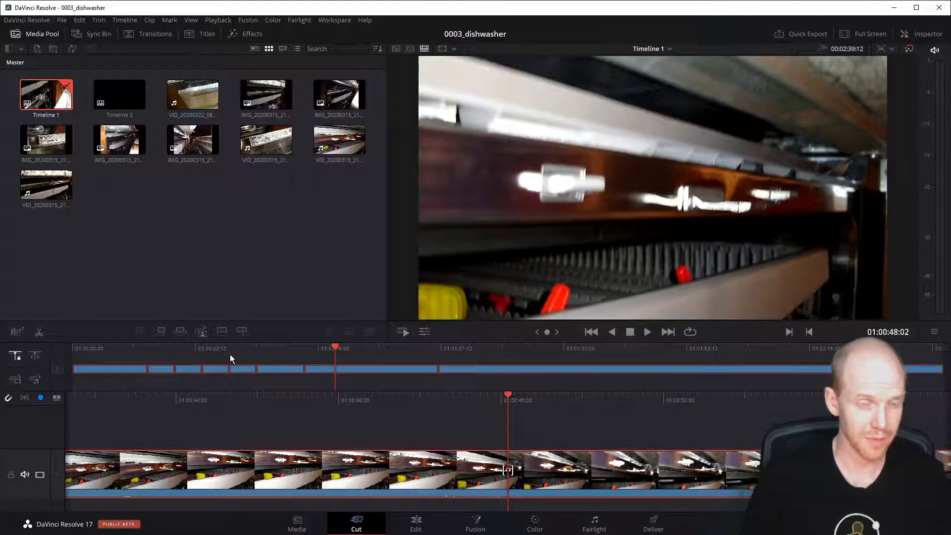
pyautogui.doubleClick(120, 90)
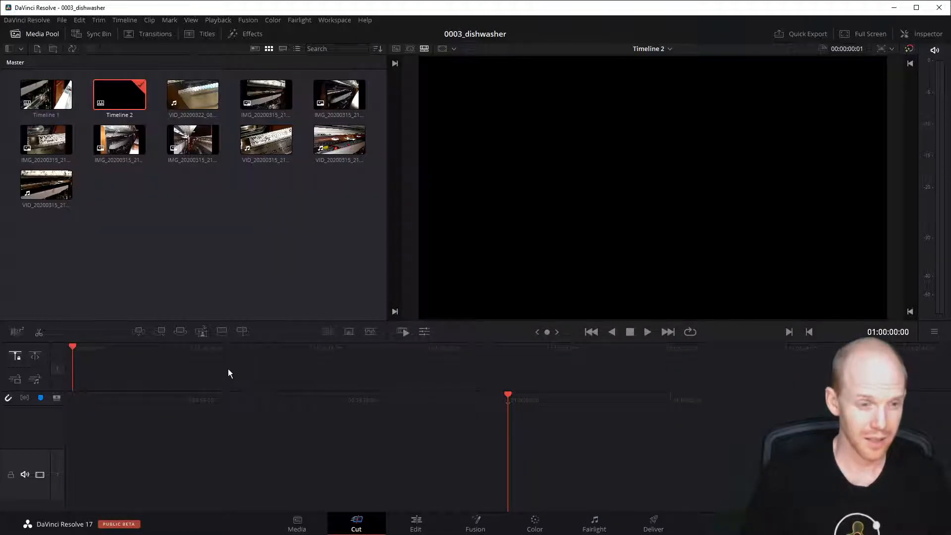
pyautogui.hotkey('ctrl', 'v')
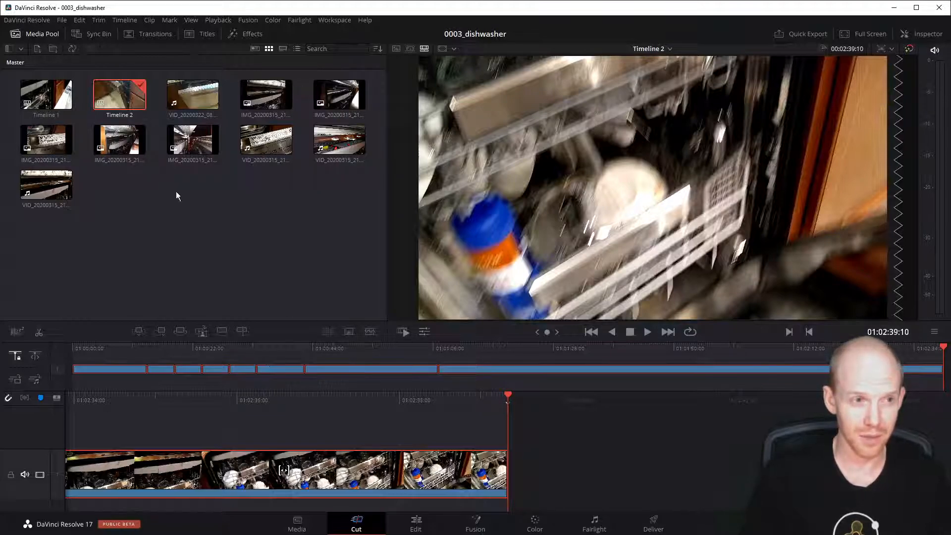
# Step: Compare the original clips in Timeline 1 with the pasted copies in Timeline 2, returning to Timeline 2
pyautogui.click(662, 50)
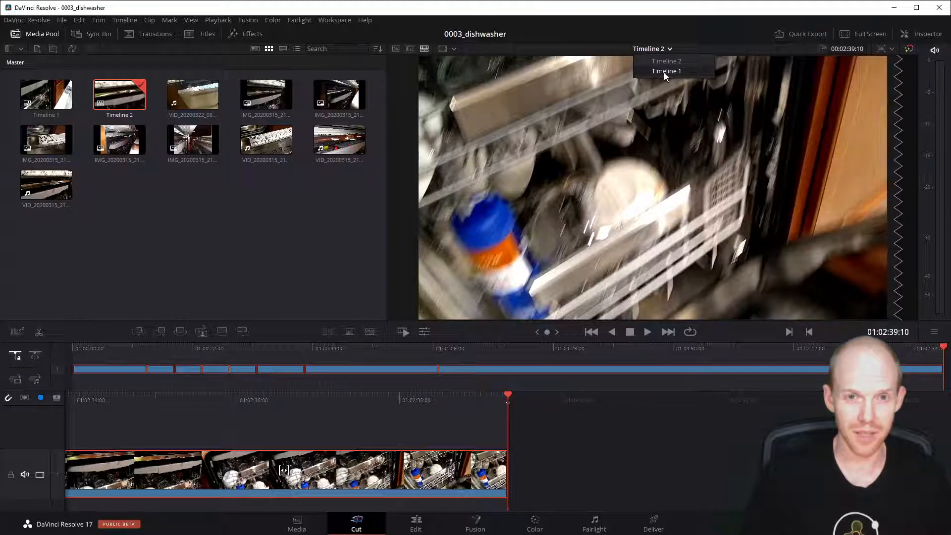
pyautogui.click(664, 73)
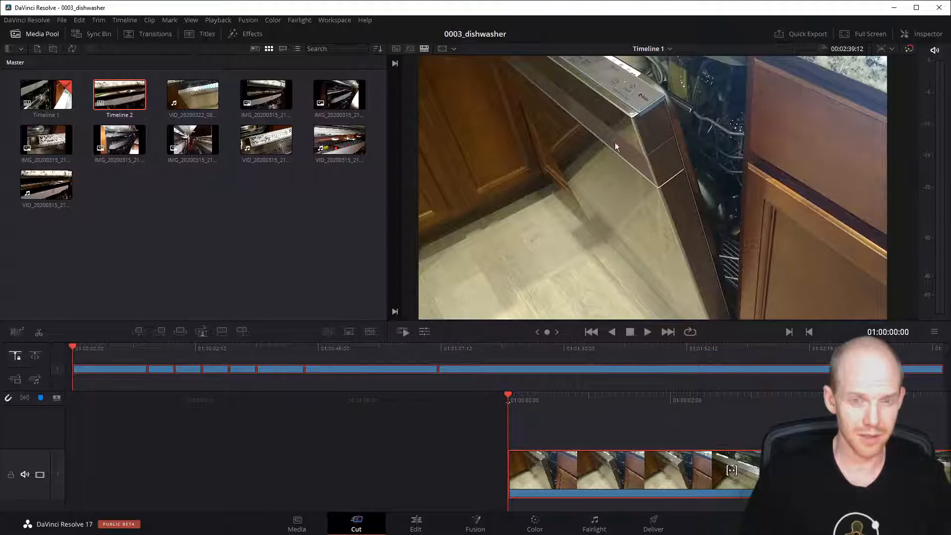
pyautogui.click(650, 50)
pyautogui.click(651, 72)
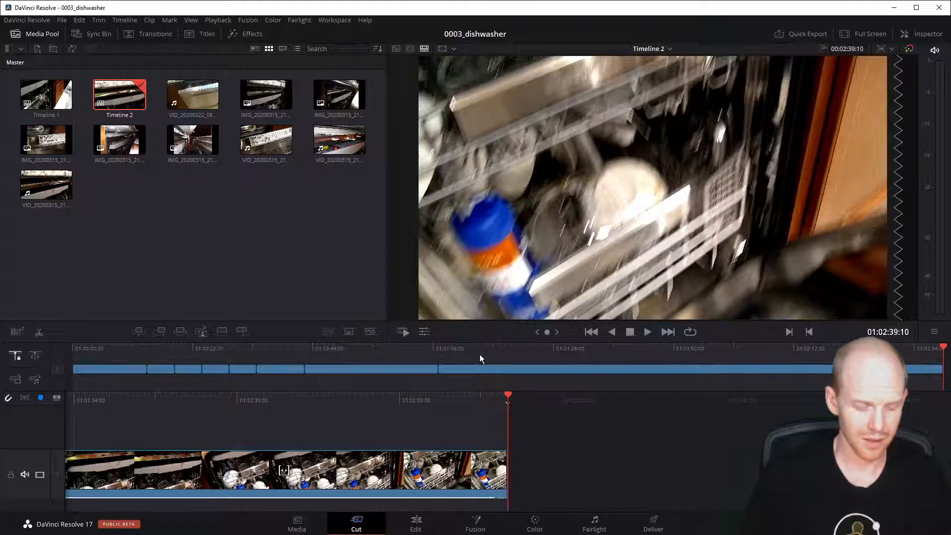
# Step: Delete all the clips from Timeline 2, and undo the deletion
pyautogui.hotkey('ctrl', 'a')
pyautogui.press('Delete')
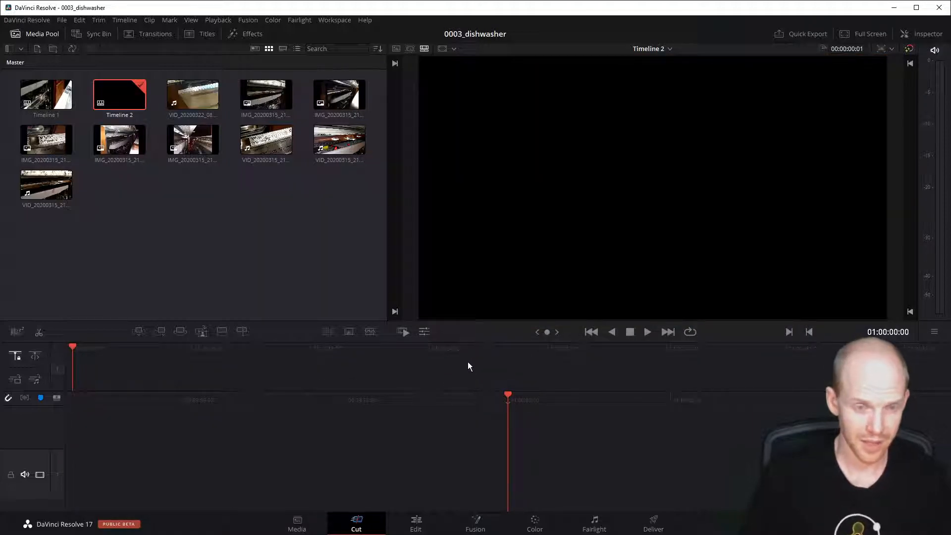
pyautogui.hotkey('ctrl', 'z')
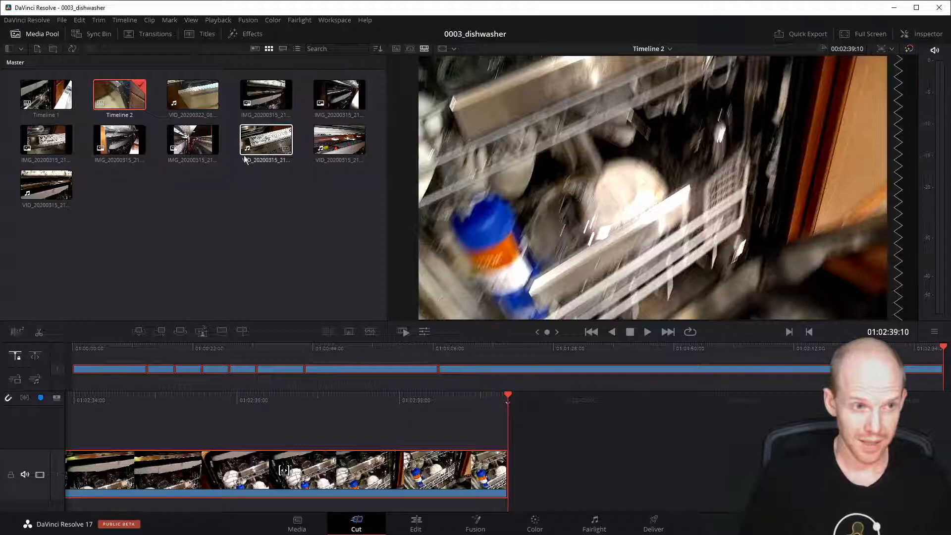
# Step: Delete the original Timeline 1 from the media pool and confirm its removal
pyautogui.click(41, 94)
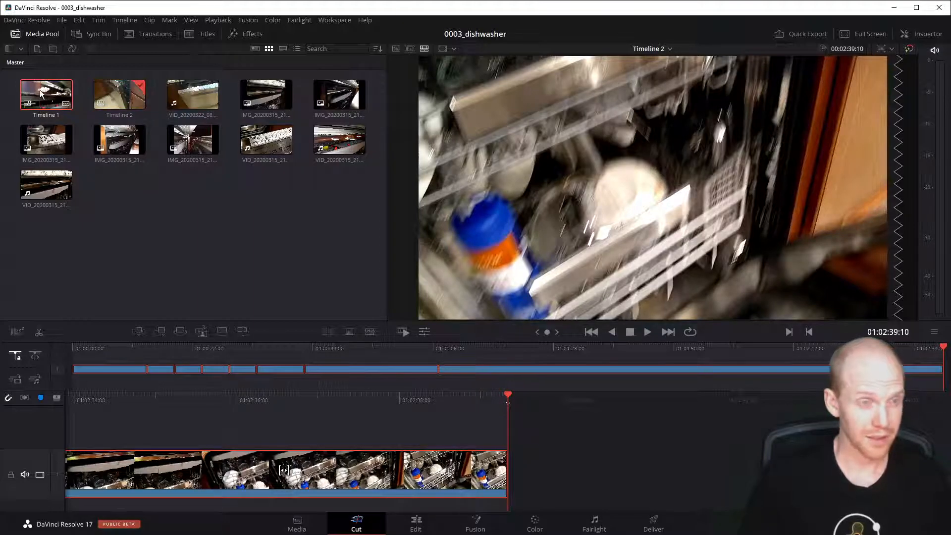
pyautogui.rightClick(42, 94)
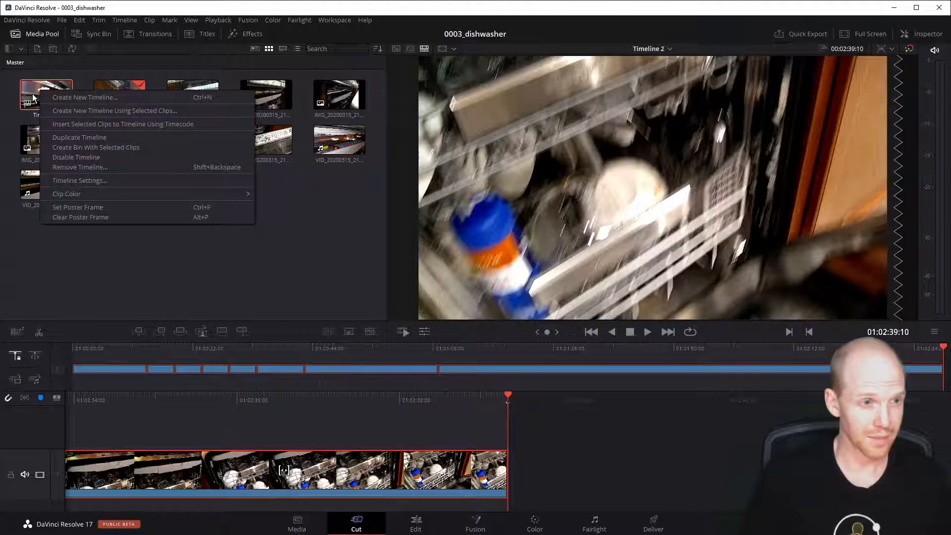
pyautogui.click(31, 90)
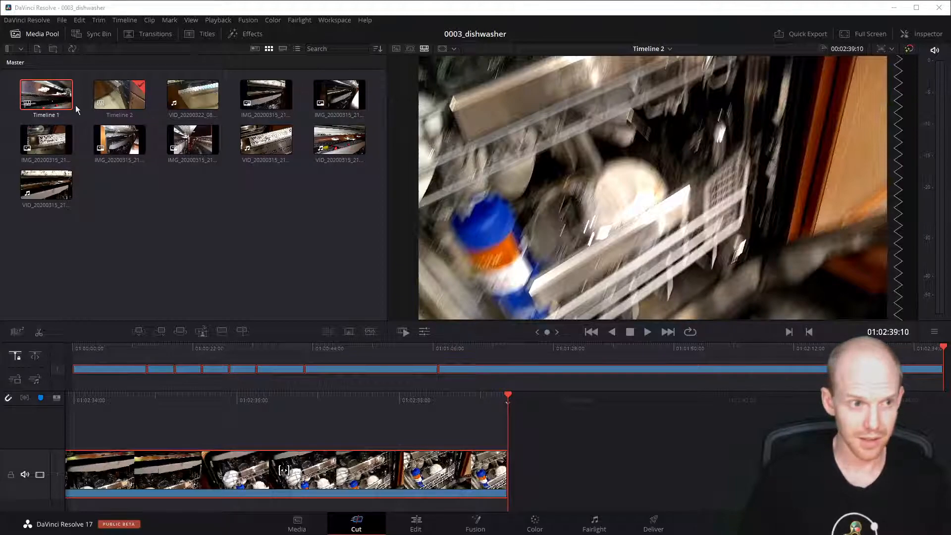
pyautogui.press('Delete')
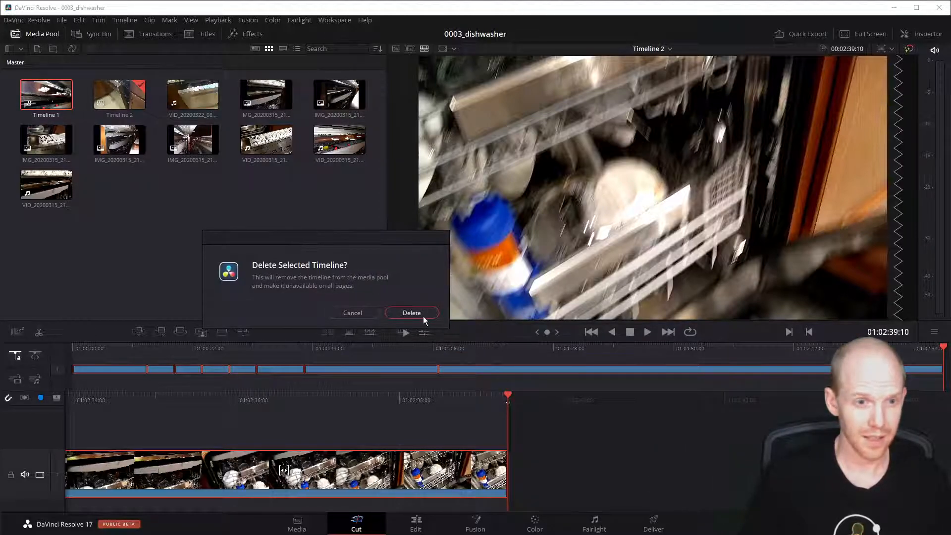
pyautogui.click(412, 313)
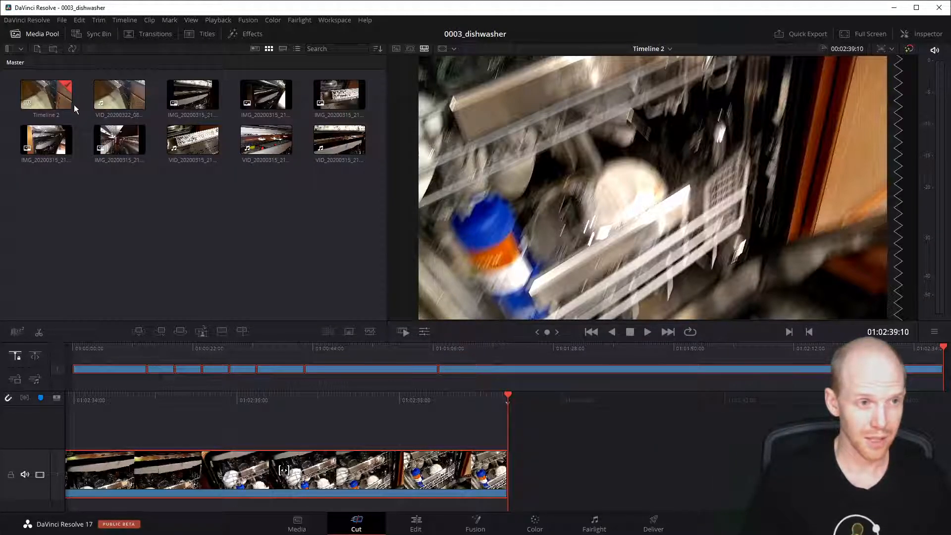
# Step: Rename Timeline 2 in the media pool as Timeline 1
pyautogui.click(50, 118)
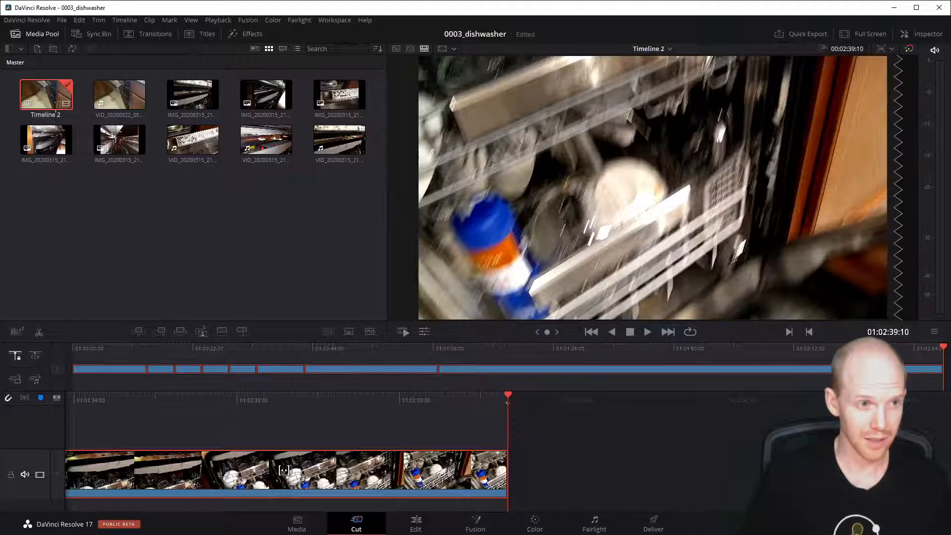
pyautogui.click(58, 114)
pyautogui.press('BackSpace')
pyautogui.write('1')
pyautogui.press('Return')
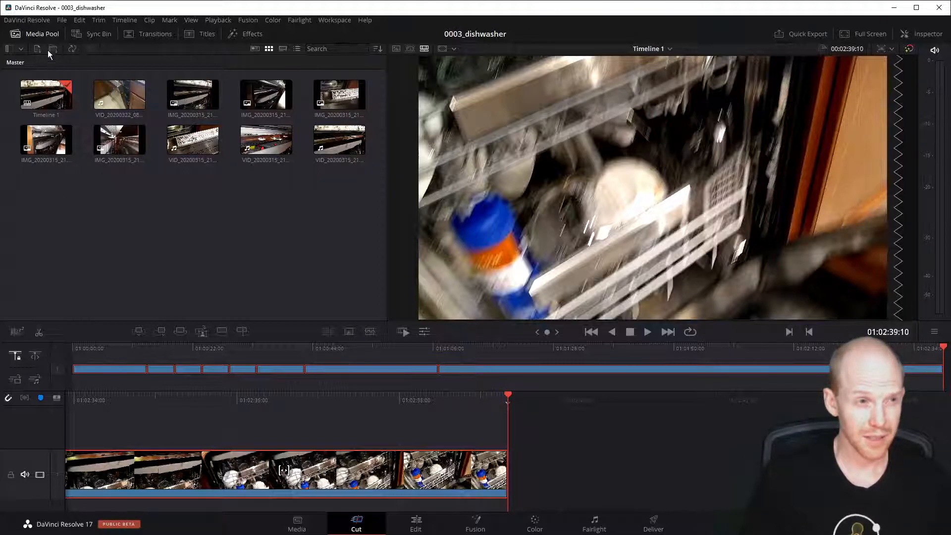
# Step: Check the frame rate in the renamed timeline's format settings, and close them without changes
pyautogui.rightClick(45, 94)
pyautogui.press('Escape')
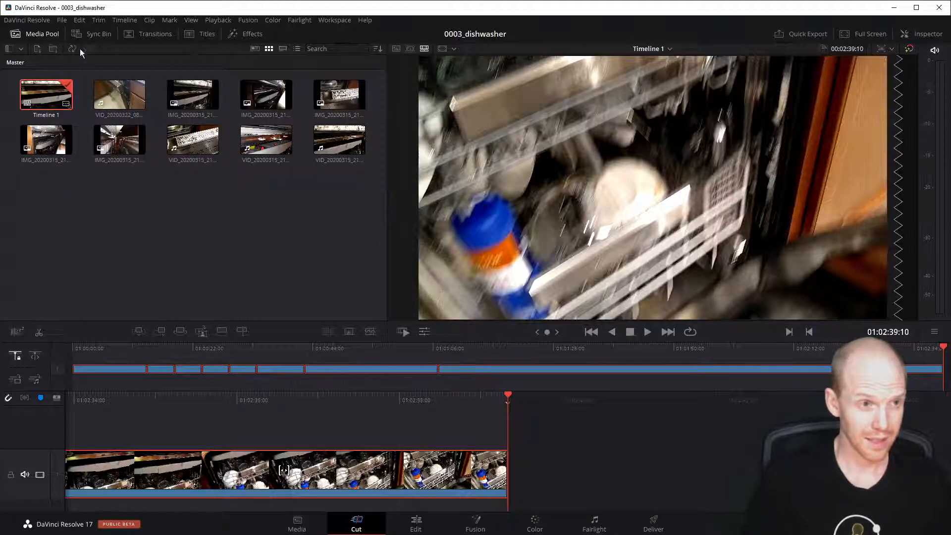
pyautogui.rightClick(49, 99)
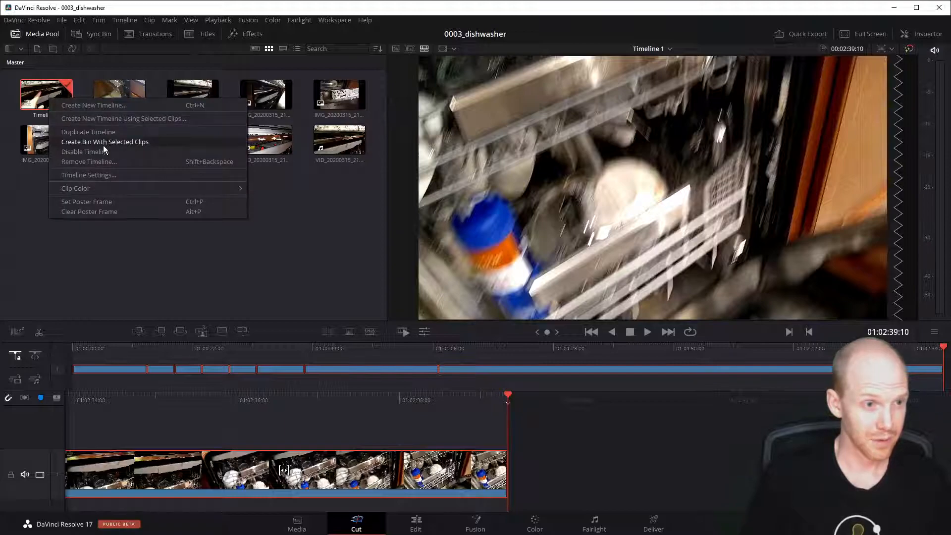
pyautogui.click(106, 176)
pyautogui.moveTo(796, 379); pyautogui.dragTo(258, 134)
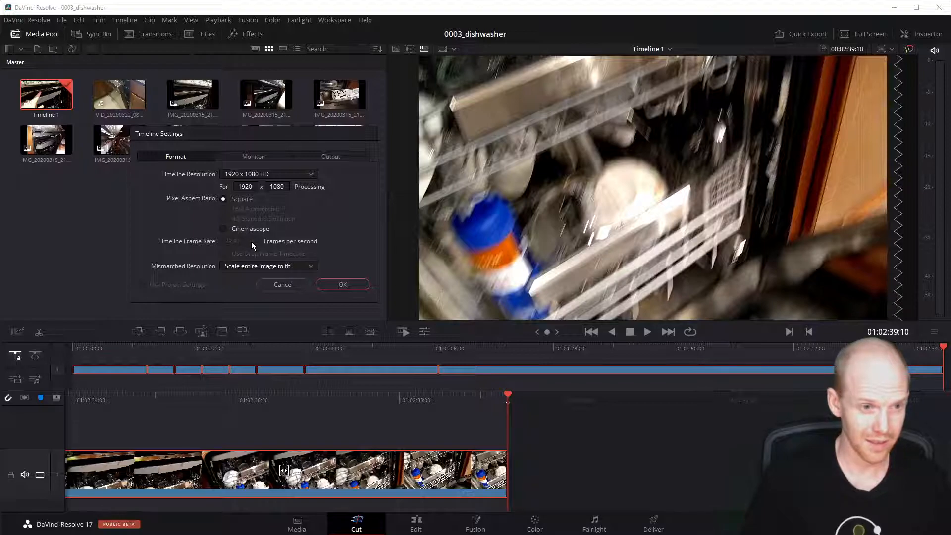
pyautogui.click(334, 284)
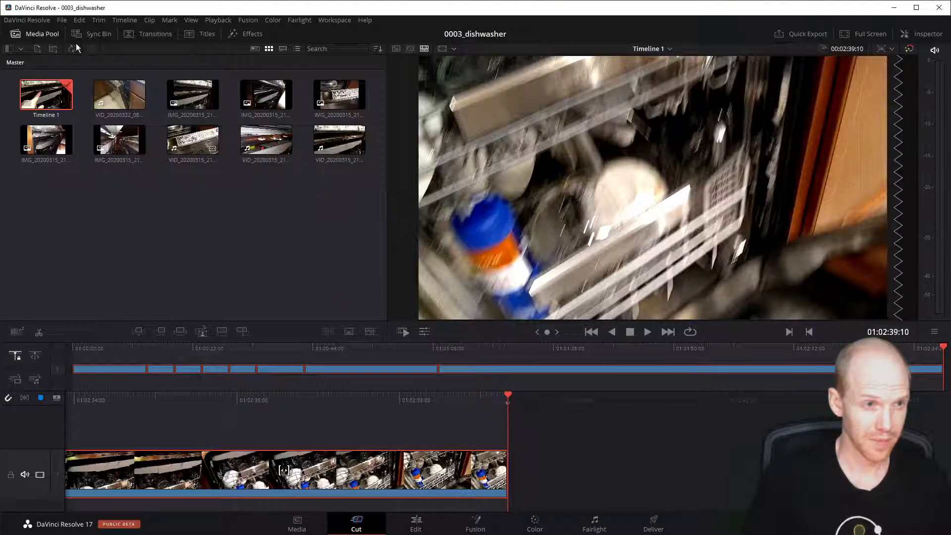
# Step: Set the timeline frame rate in the project's master settings to 29.97 frames per second
pyautogui.click(62, 21)
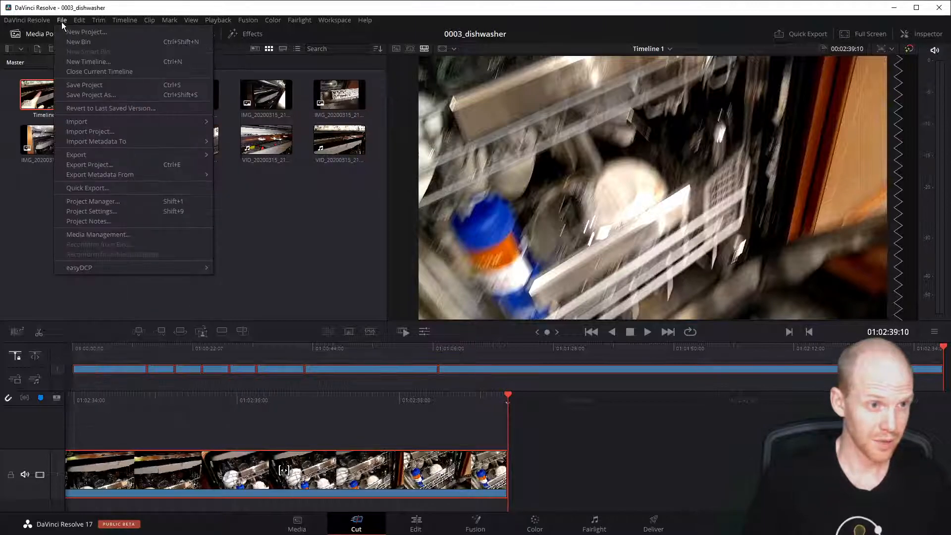
pyautogui.click(99, 211)
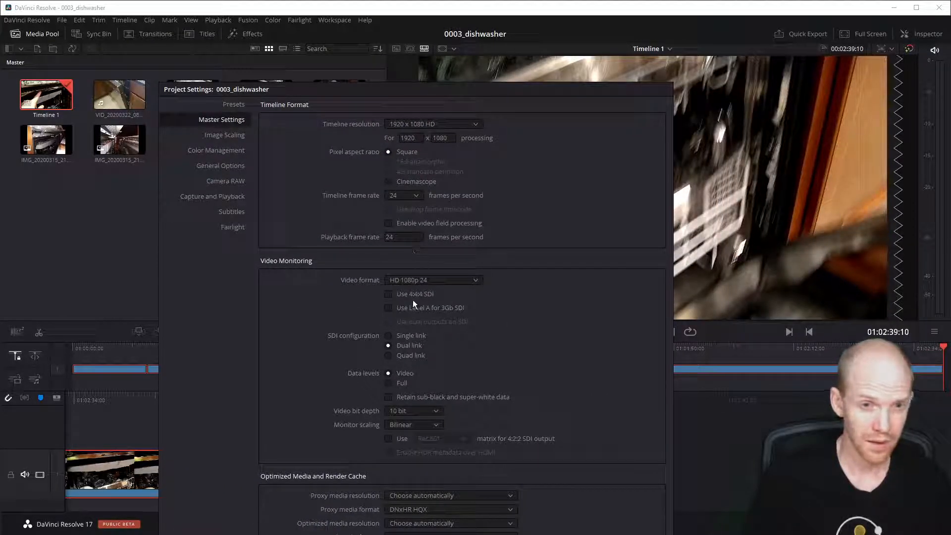
pyautogui.click(415, 194)
pyautogui.click(415, 195)
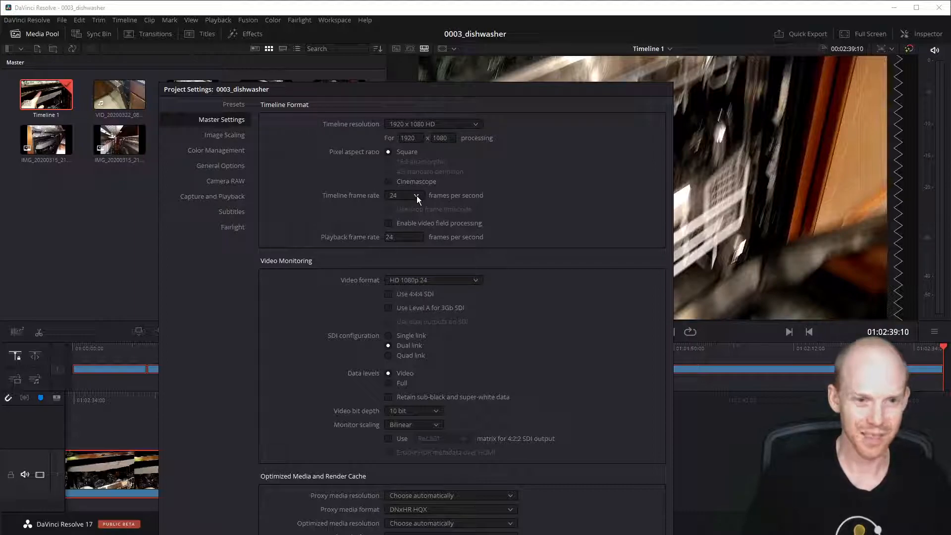
pyautogui.click(417, 197)
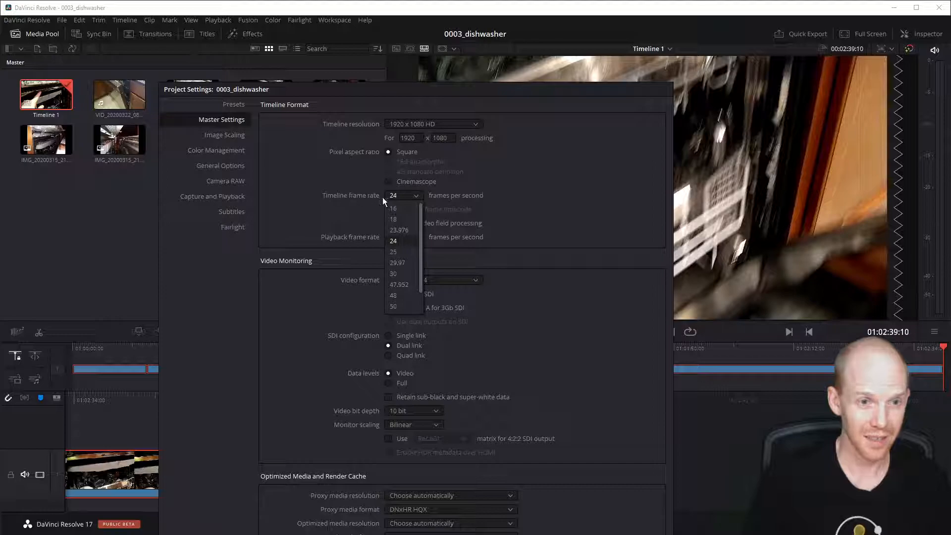
pyautogui.click(406, 263)
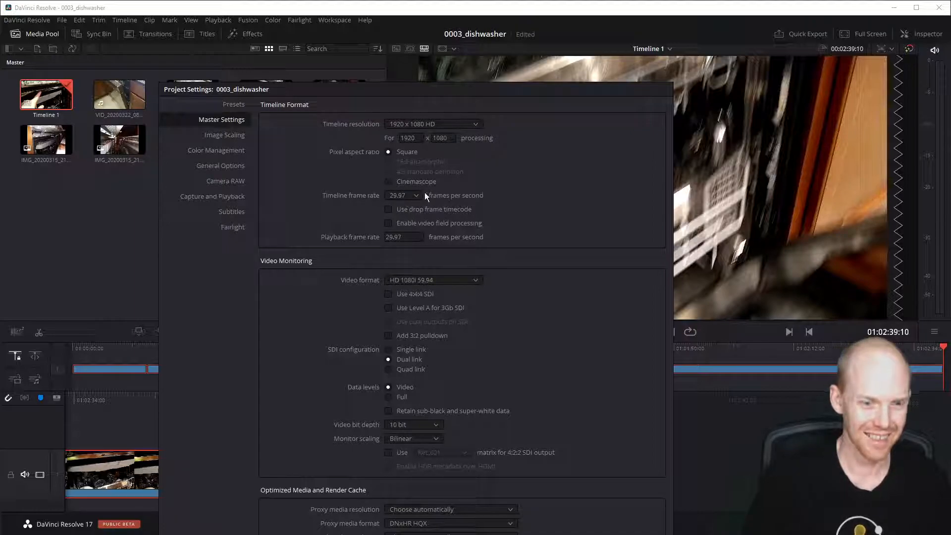
# Step: Check the project's image scaling, color management, general options and Camera RAW settings for anything tied to frame rate
pyautogui.click(227, 138)
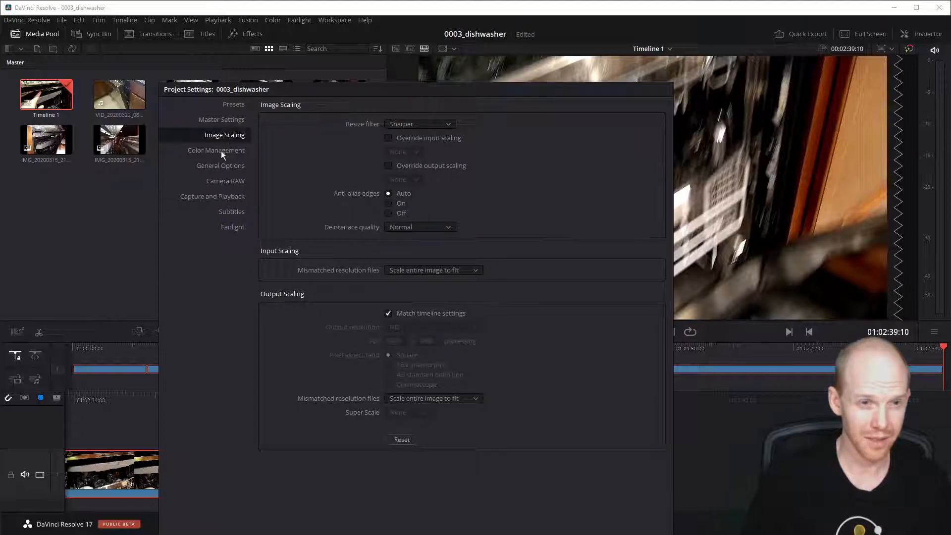
pyautogui.click(226, 150)
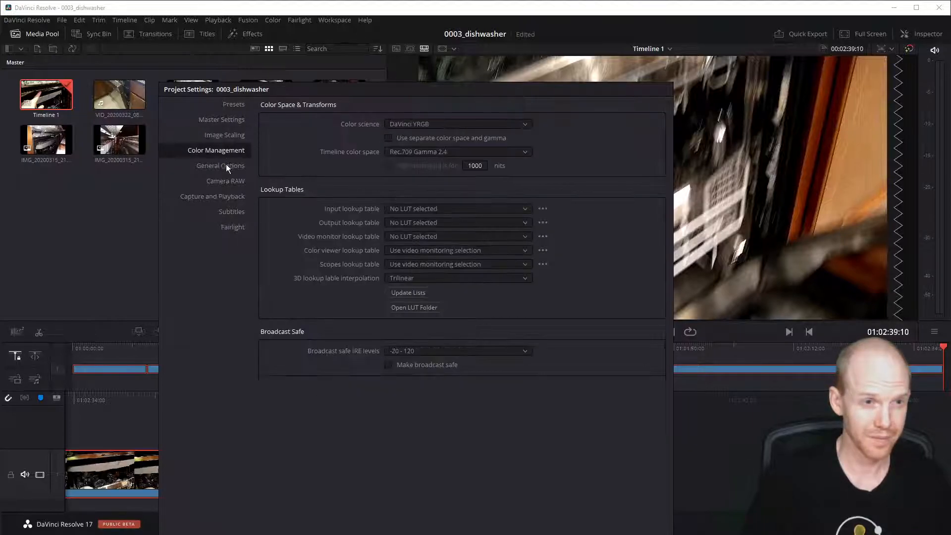
pyautogui.click(227, 165)
pyautogui.click(227, 149)
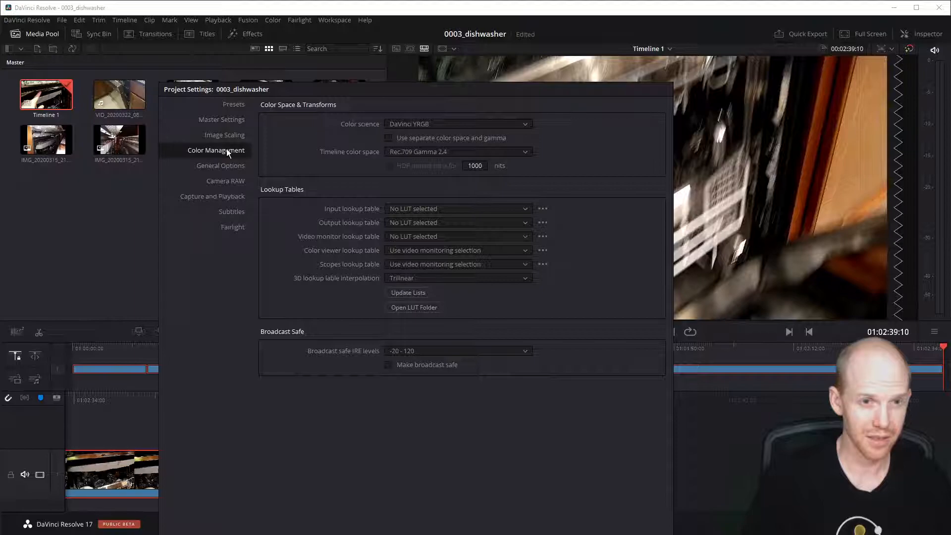
pyautogui.click(228, 180)
# Step: Set the deck's video capture and playback format to HD 1080p 29.97, and check the subtitle and Fairlight settings
pyautogui.click(227, 198)
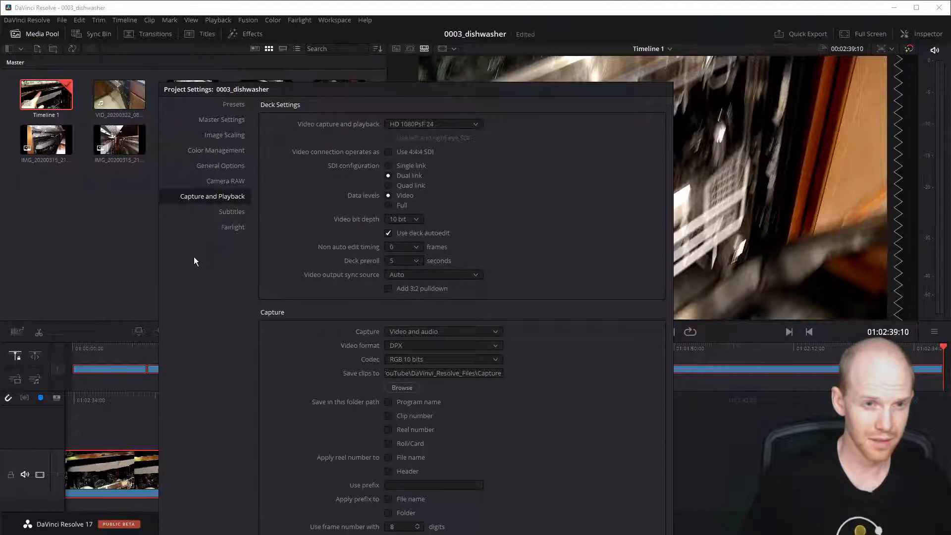
pyautogui.click(475, 125)
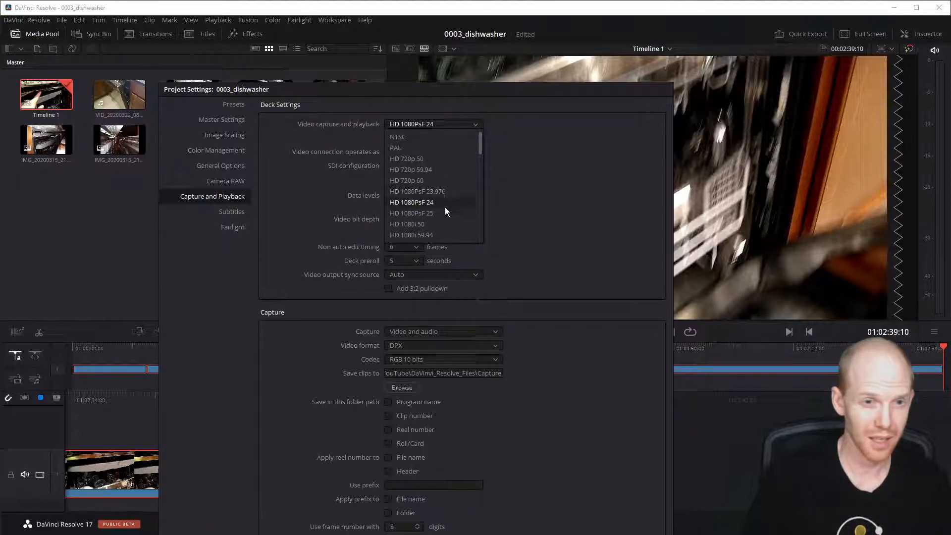
pyautogui.scroll(-2, 440, 235)
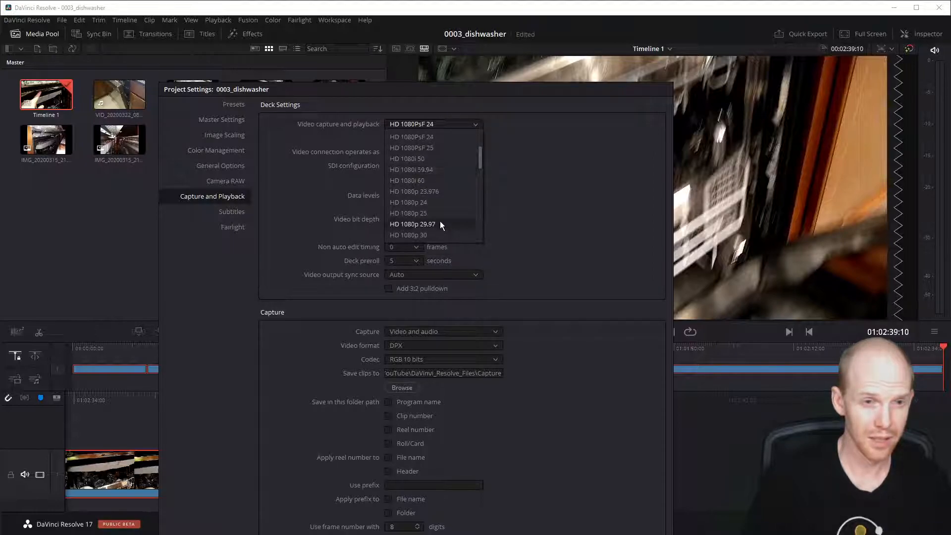
pyautogui.click(440, 221)
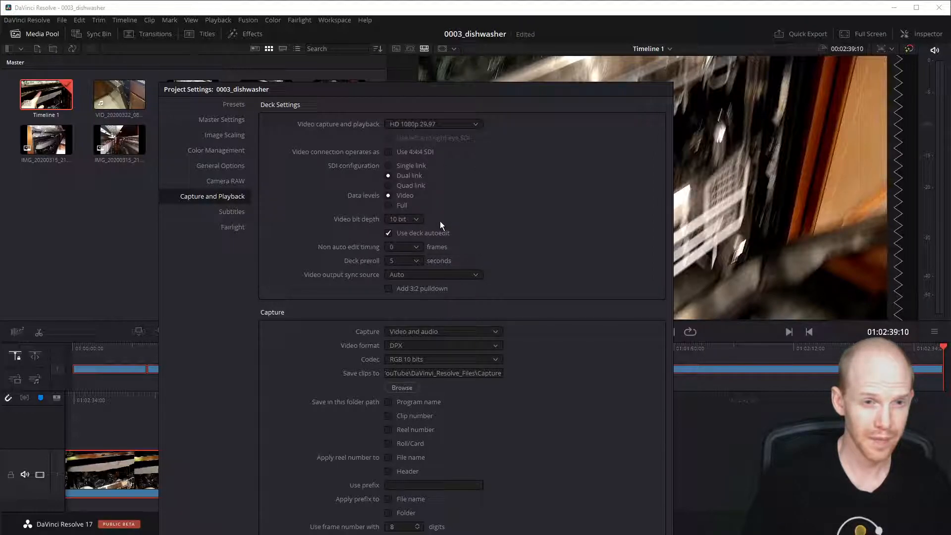
pyautogui.click(237, 215)
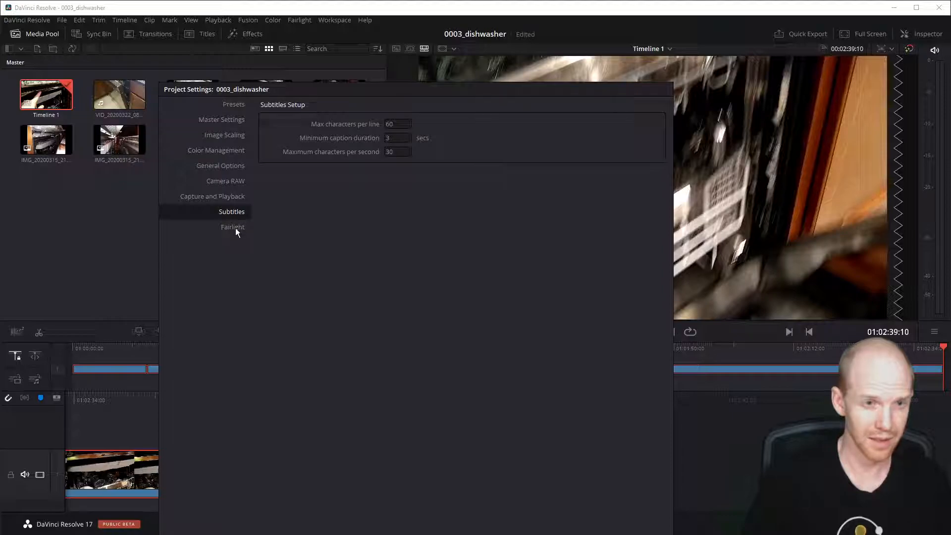
pyautogui.click(235, 228)
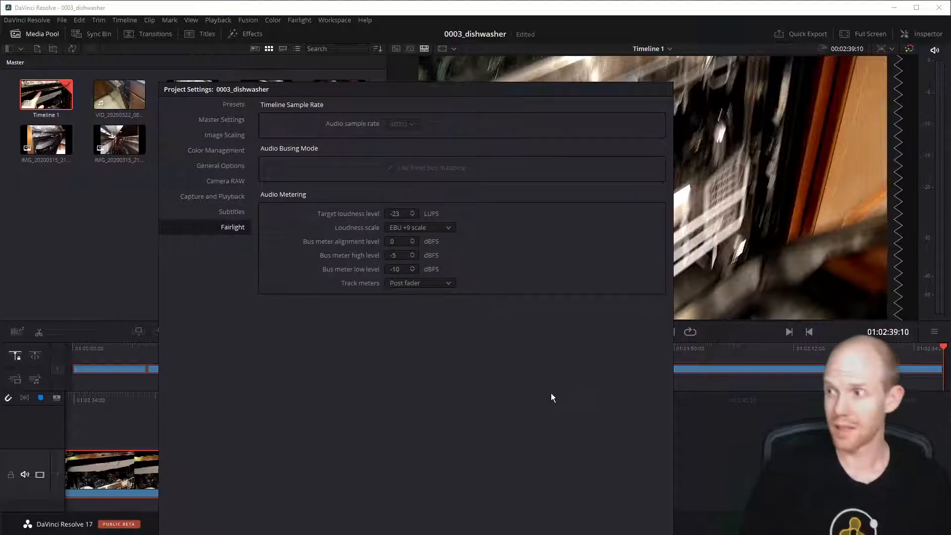